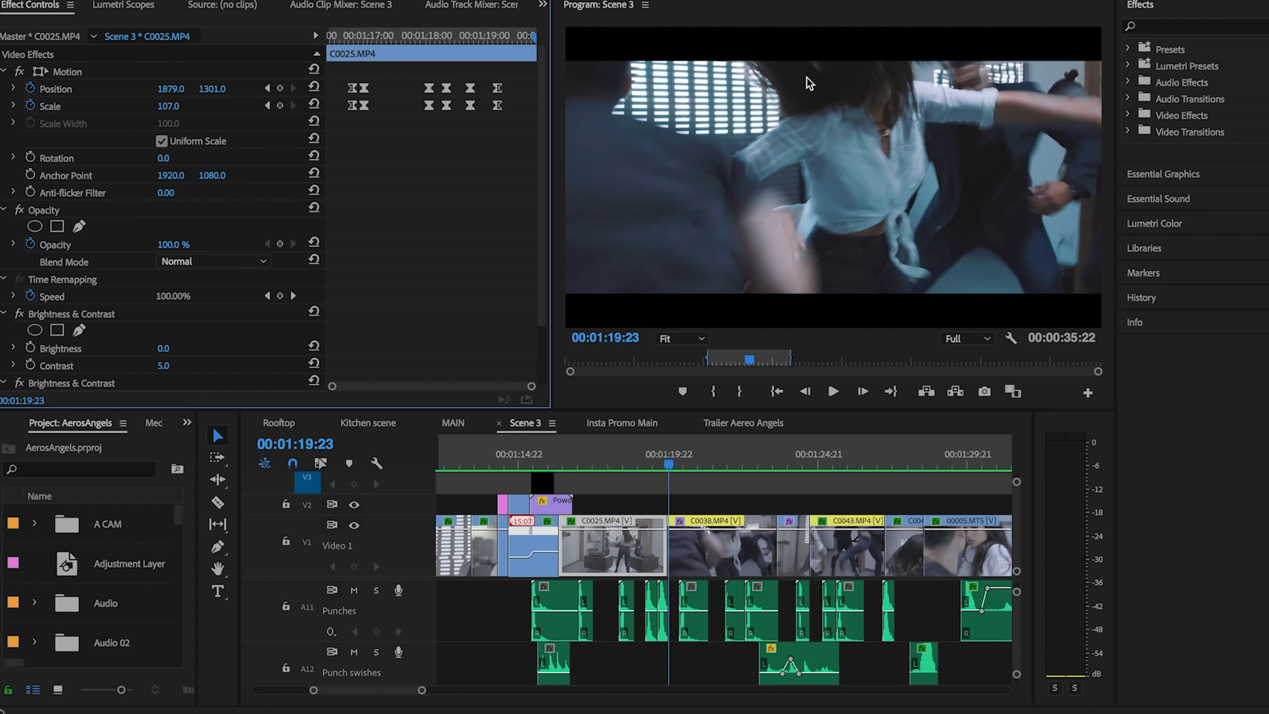
pyautogui.moveTo(574, 463); pyautogui.dragTo(601, 463)
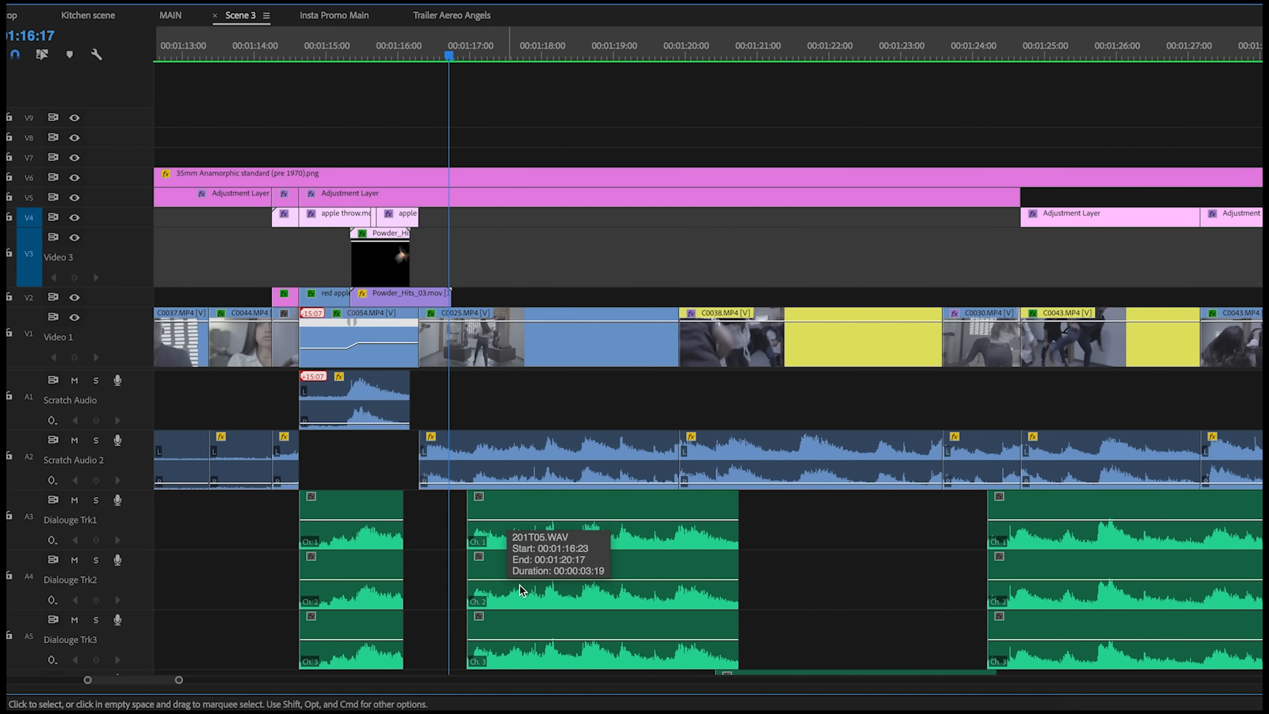
pyautogui.scroll(-6, 519, 590)
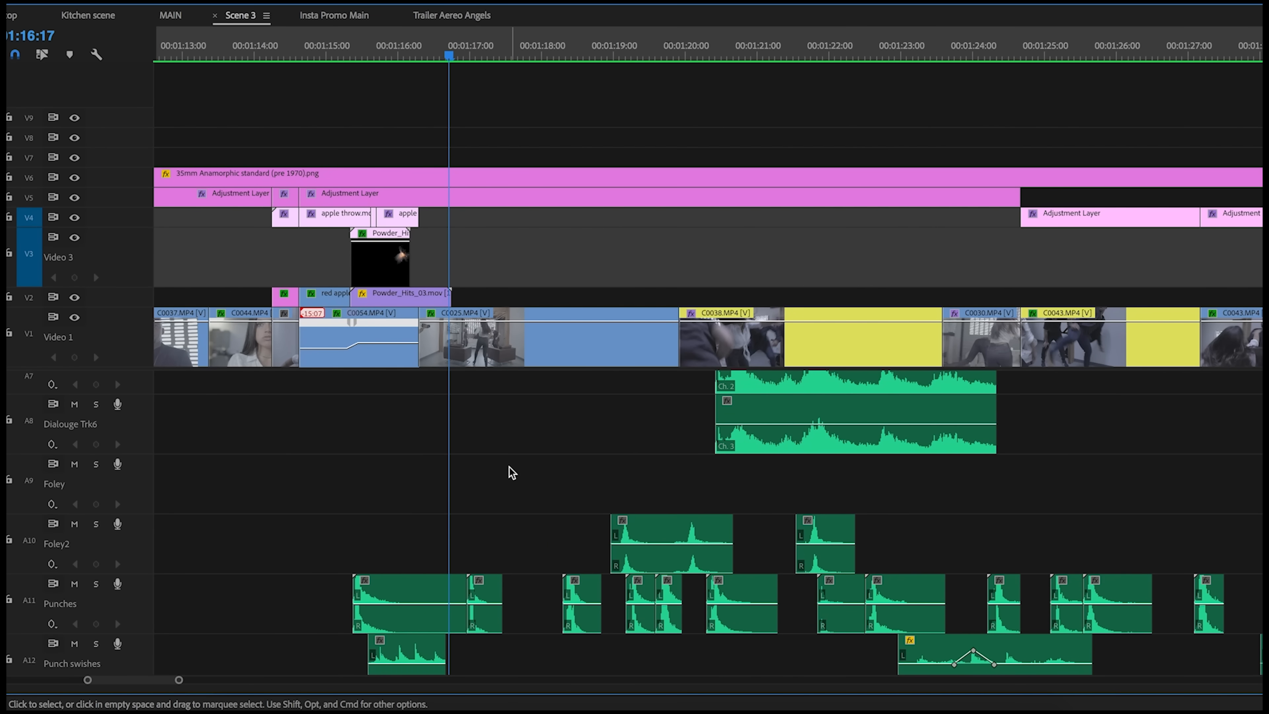
pyautogui.scroll(-6, 536, 474)
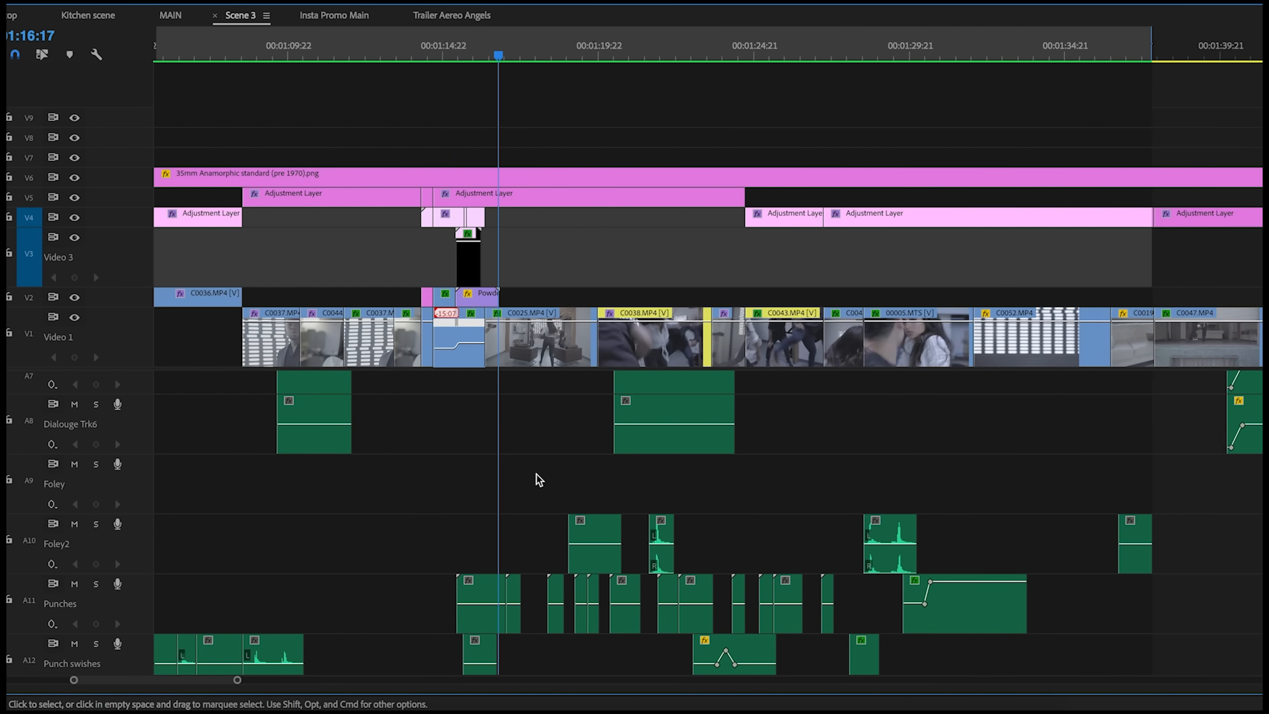
pyautogui.scroll(-5, 414, 562)
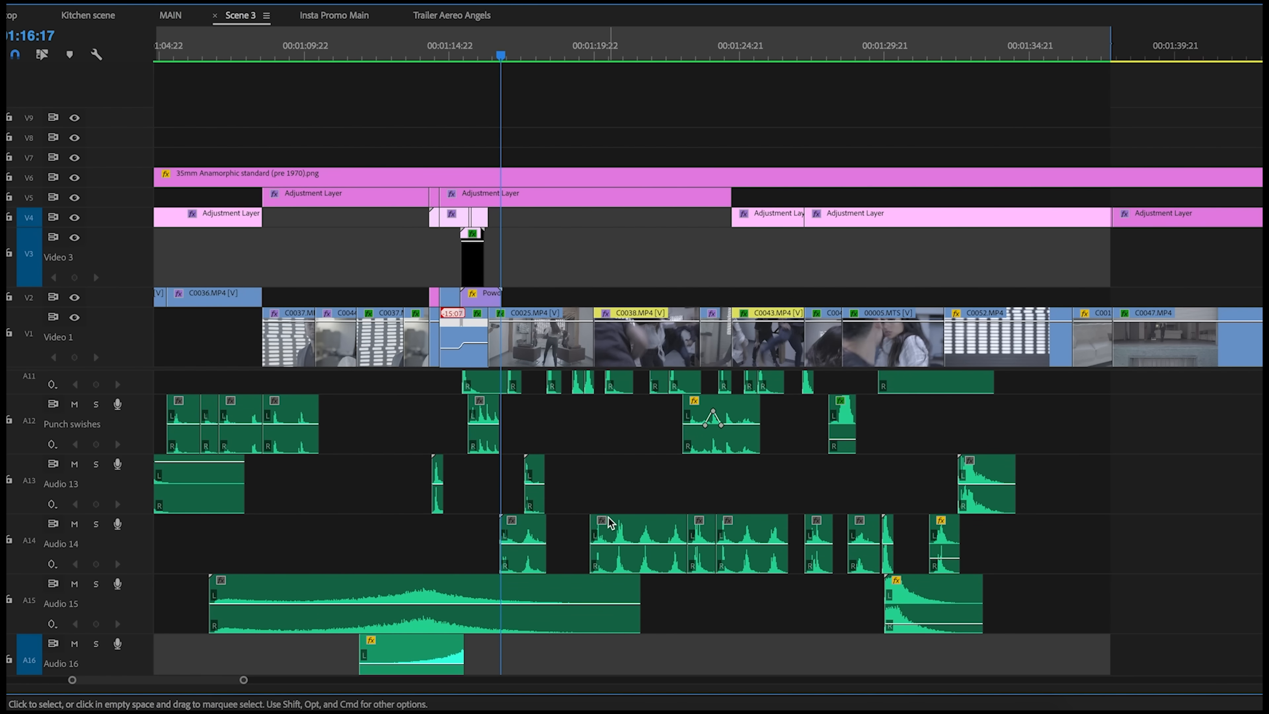
pyautogui.scroll(1, 580, 452)
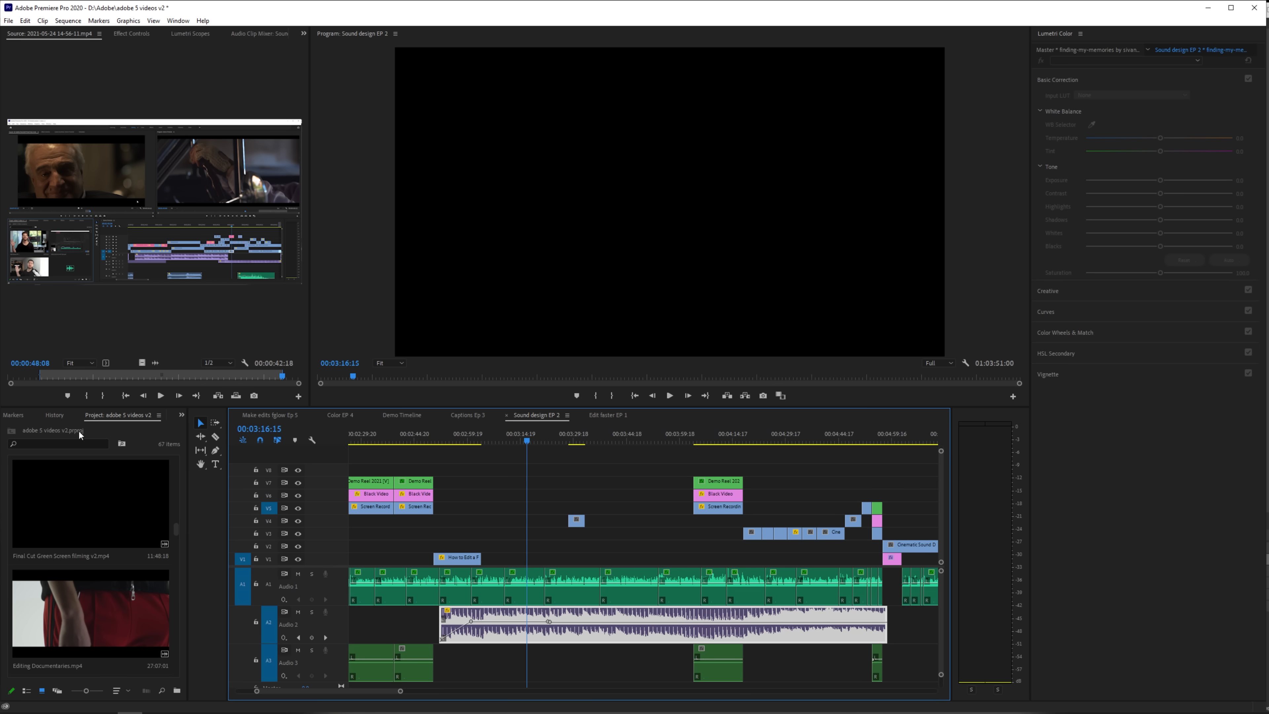
# Step: Search the effects for "treb" and apply the Treble effect to the music clip on Audio 2
pyautogui.scroll(5, 44, 414)
pyautogui.scroll(-2, 45, 415)
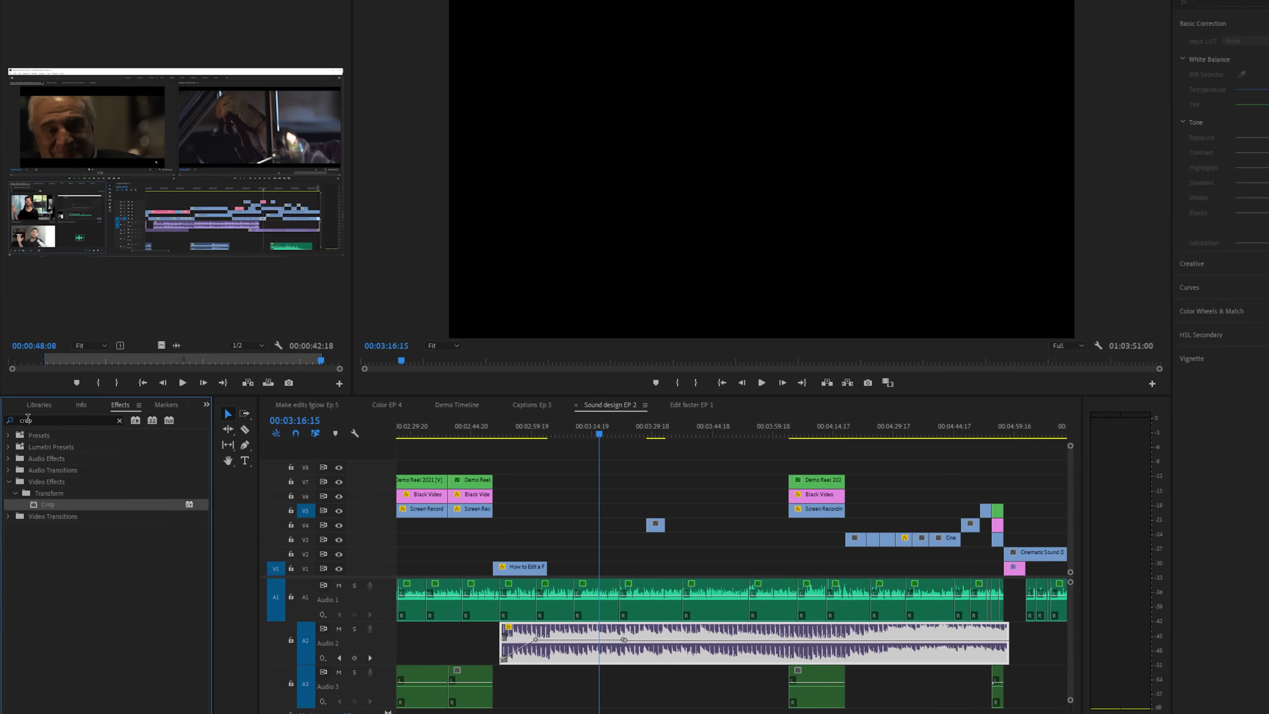
pyautogui.doubleClick(31, 427)
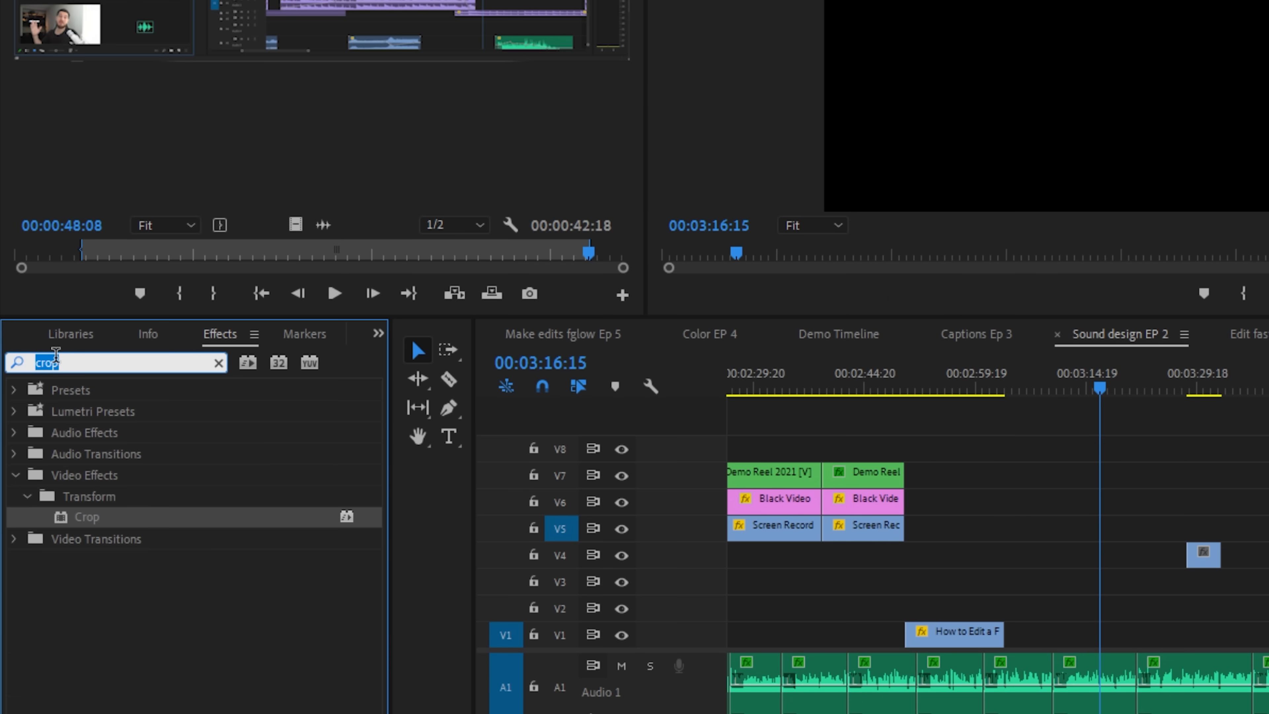
pyautogui.write('treb')
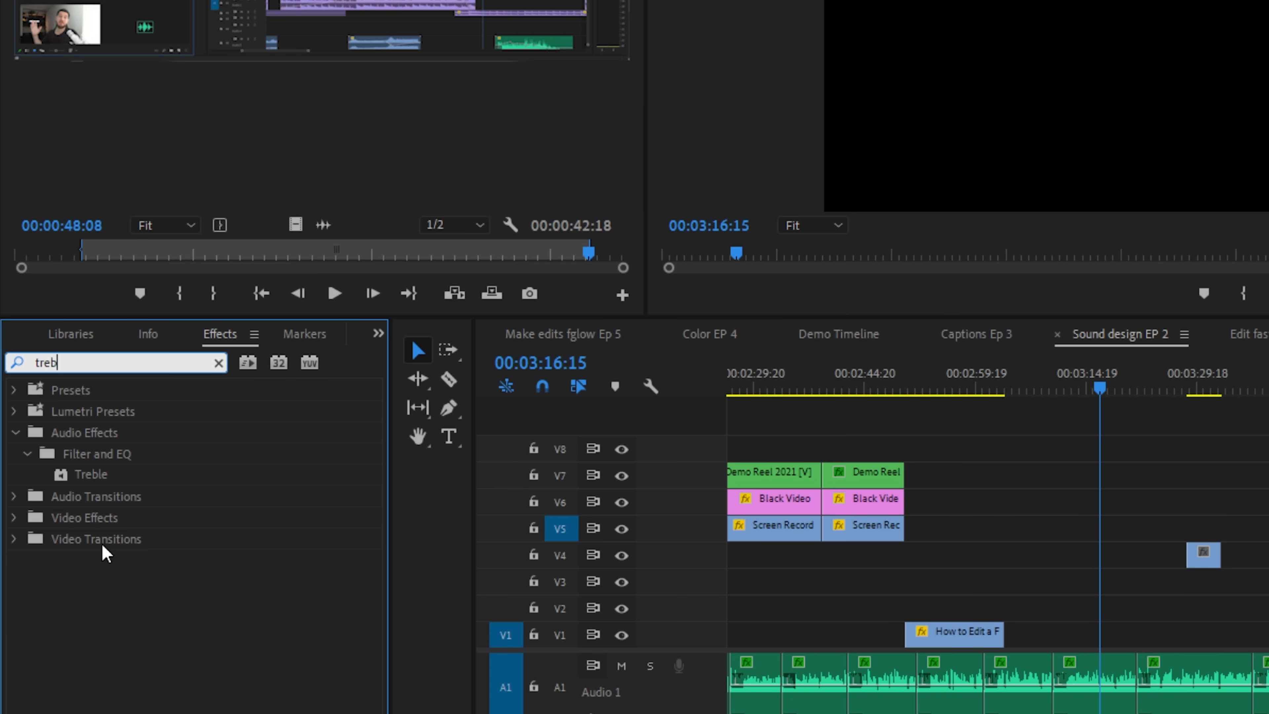
pyautogui.moveTo(92, 476); pyautogui.dragTo(591, 620)
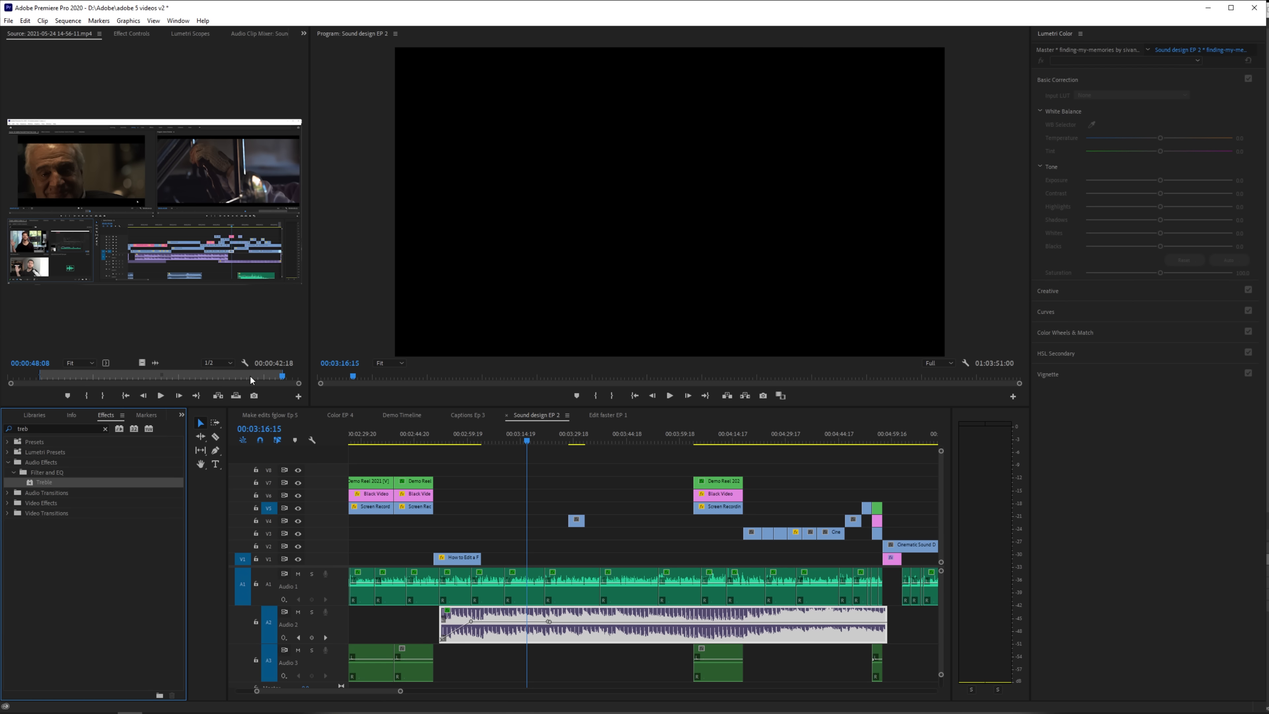
# Step: Set the music clip's Treble Boost to -4 dB with the playhead at 00:03:14:11
pyautogui.click(131, 33)
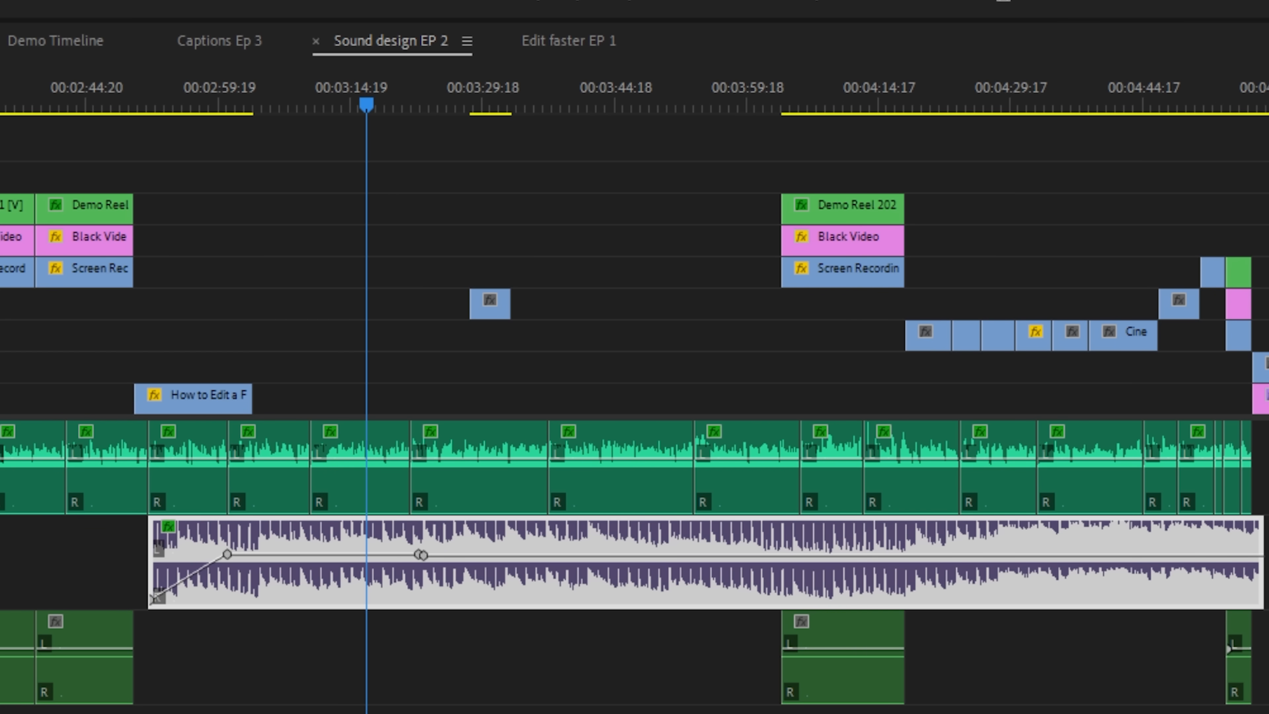
pyautogui.moveTo(358, 98); pyautogui.dragTo(312, 98)
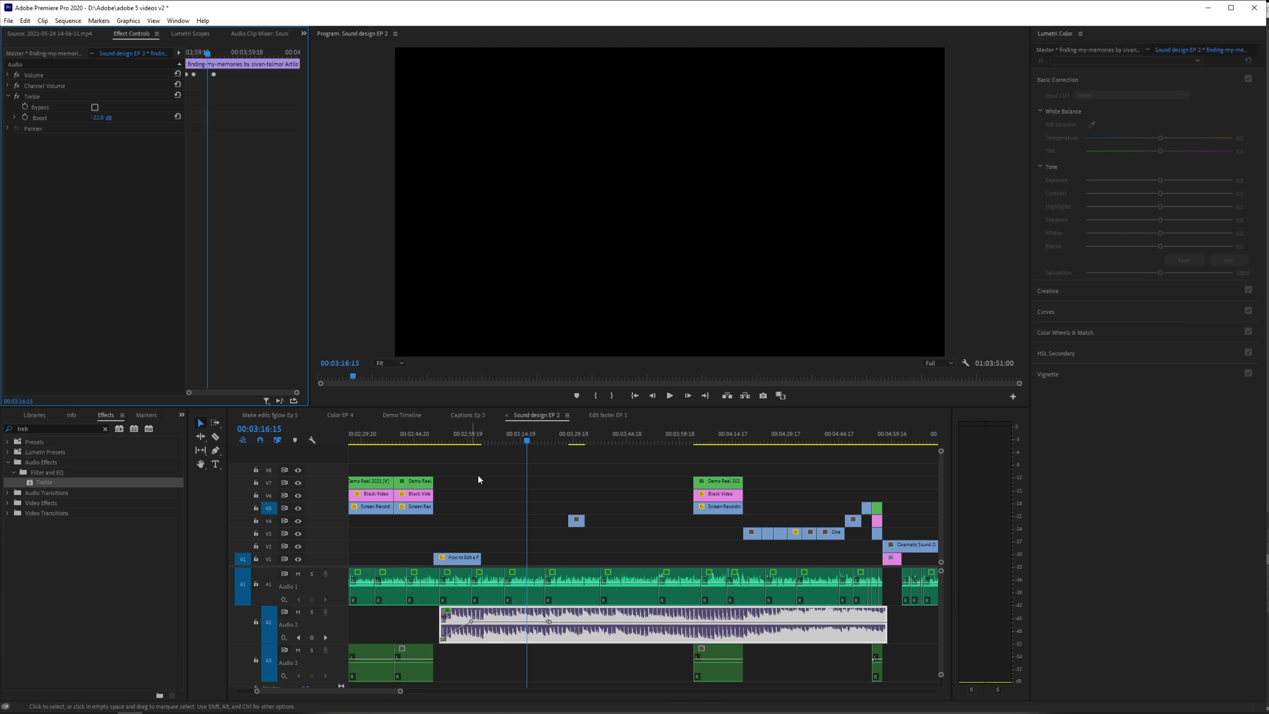
pyautogui.moveTo(523, 437); pyautogui.dragTo(520, 438)
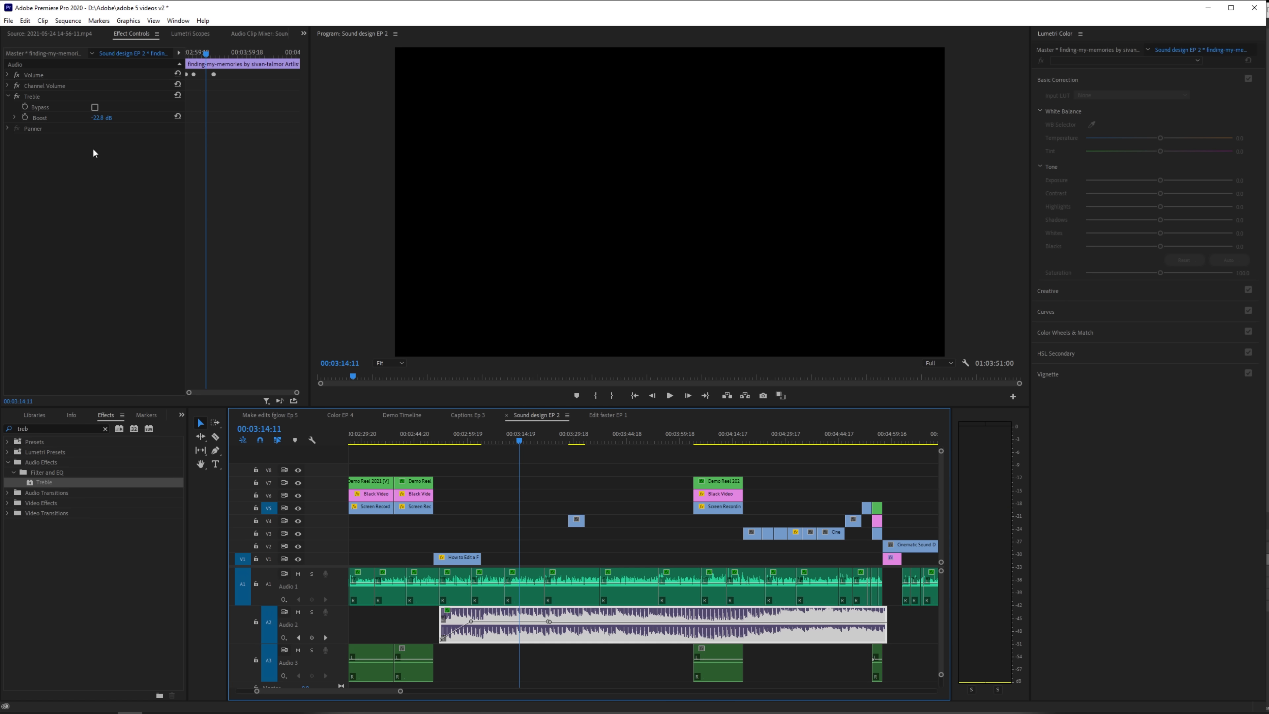
pyautogui.click(101, 118)
pyautogui.write('-')
pyautogui.write('4')
pyautogui.press('Return')
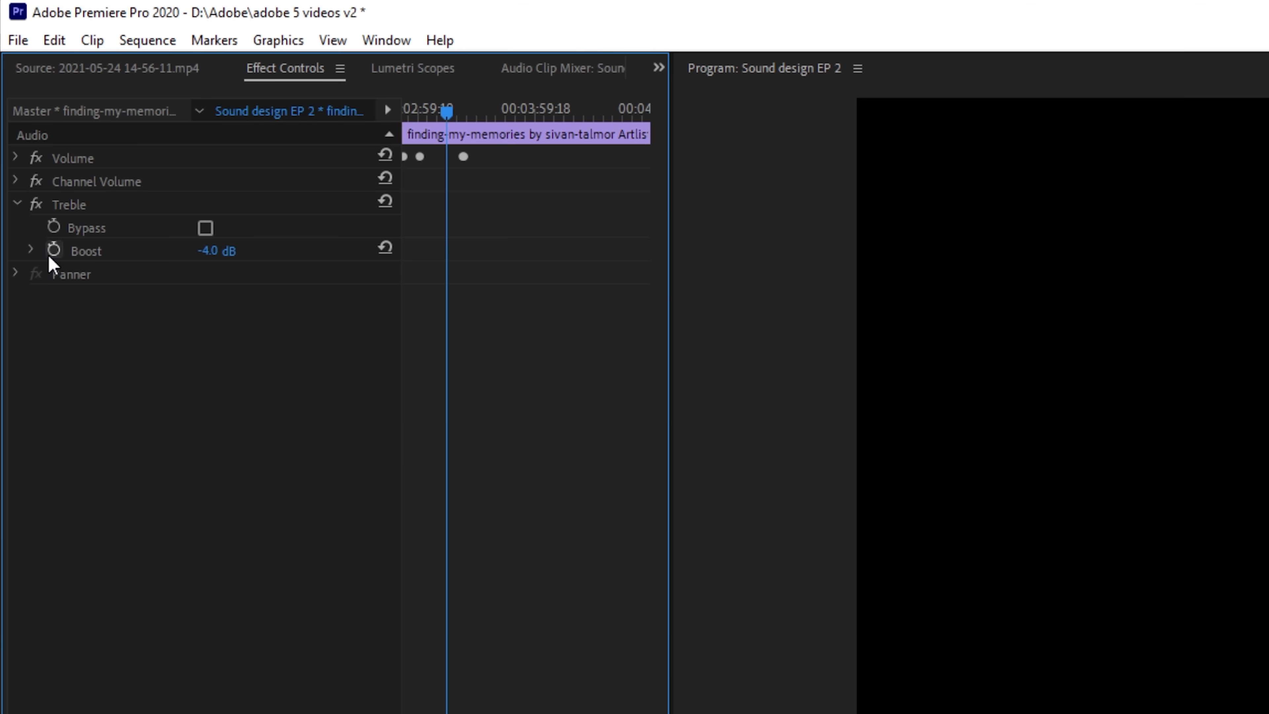
# Step: Turn on keyframing for the Treble Boost and add a keyframe of -24 dB at 00:03:25:12
pyautogui.click(53, 250)
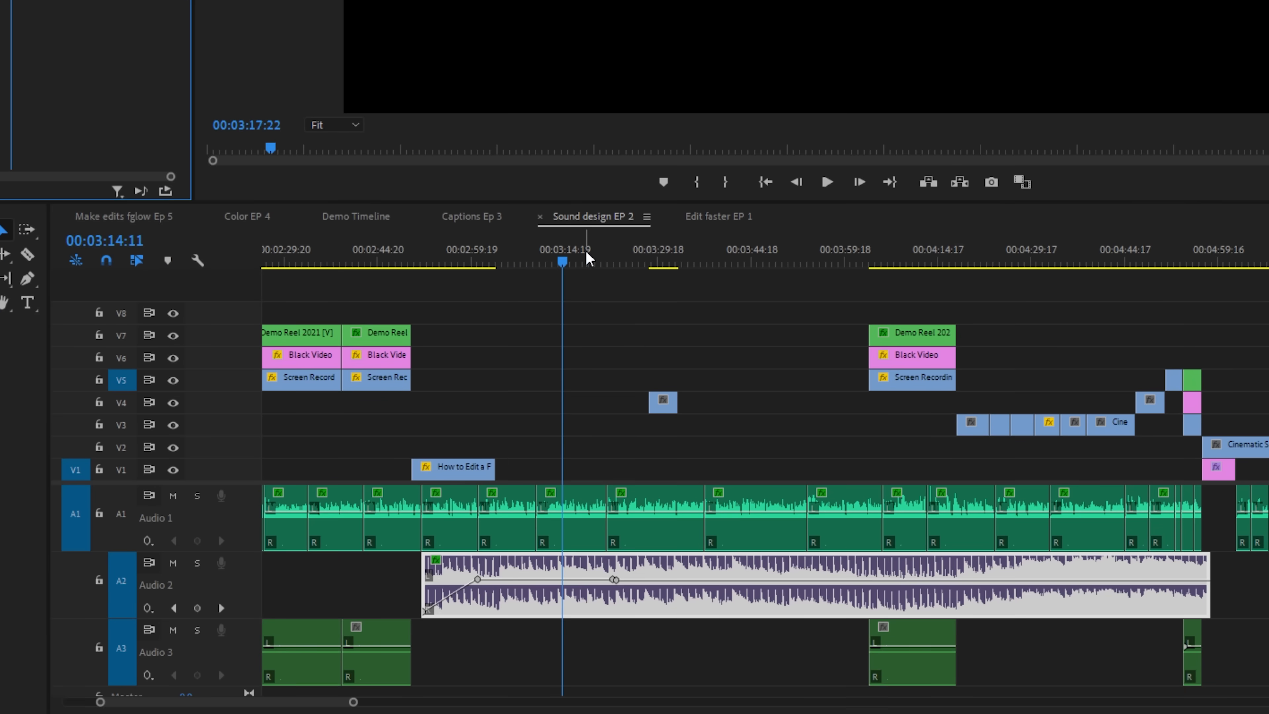
pyautogui.moveTo(585, 252); pyautogui.dragTo(633, 253)
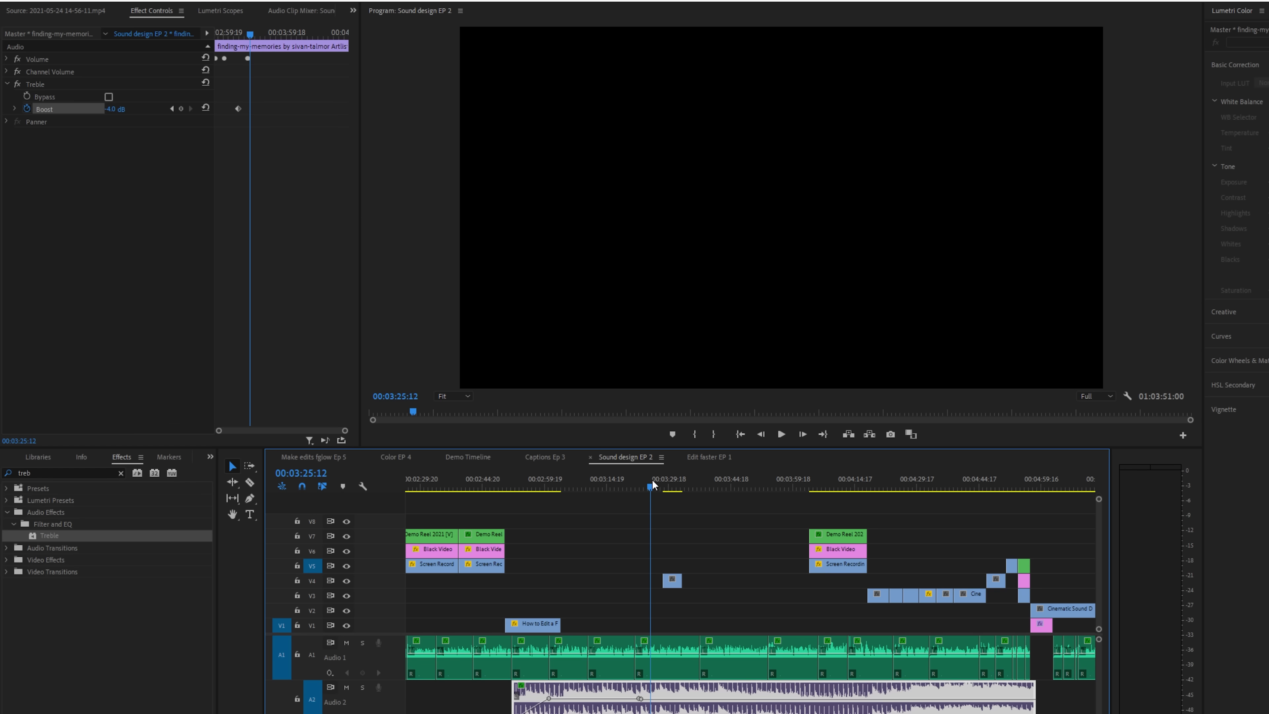
pyautogui.moveTo(111, 112); pyautogui.dragTo(94, 113)
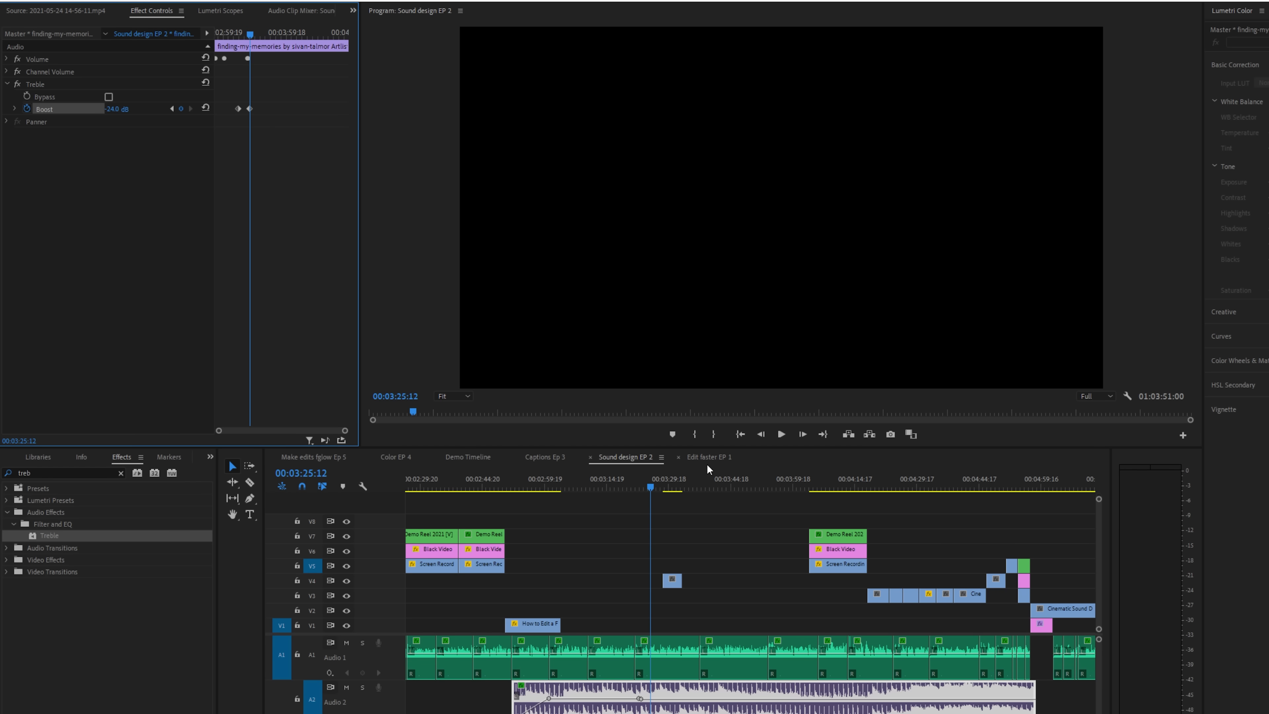
pyautogui.moveTo(650, 488); pyautogui.dragTo(623, 486)
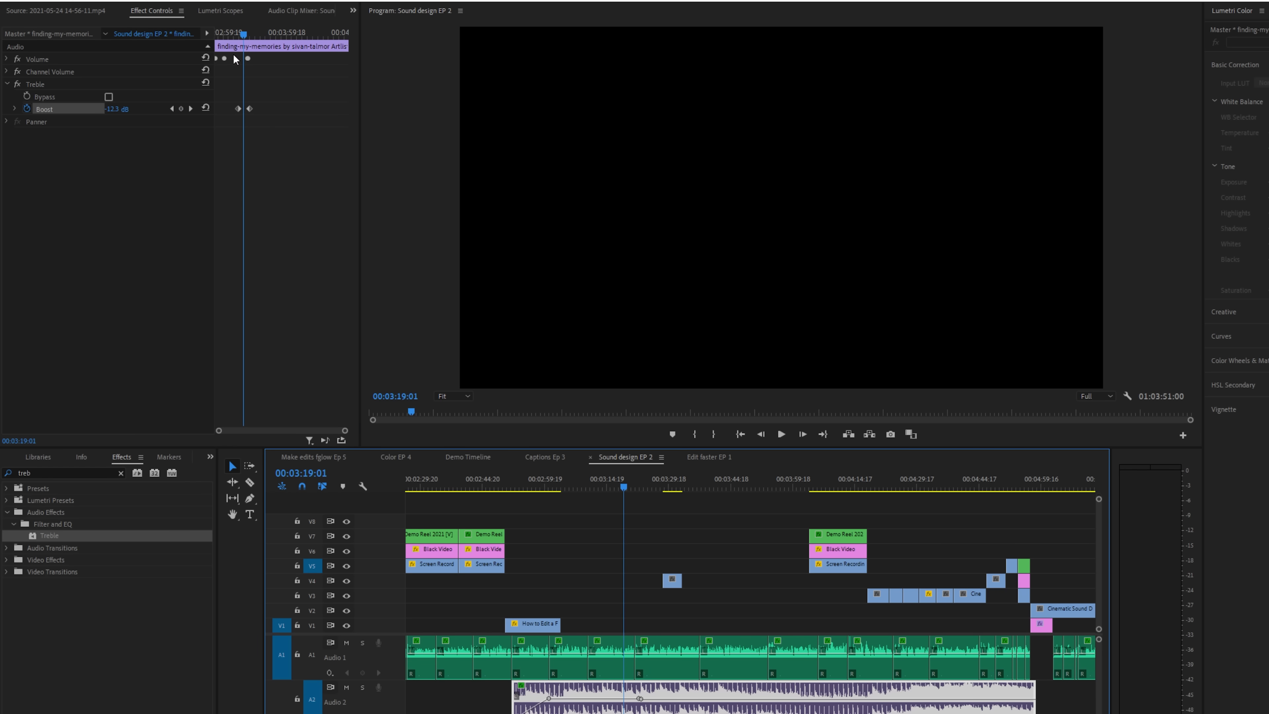
pyautogui.click(249, 114)
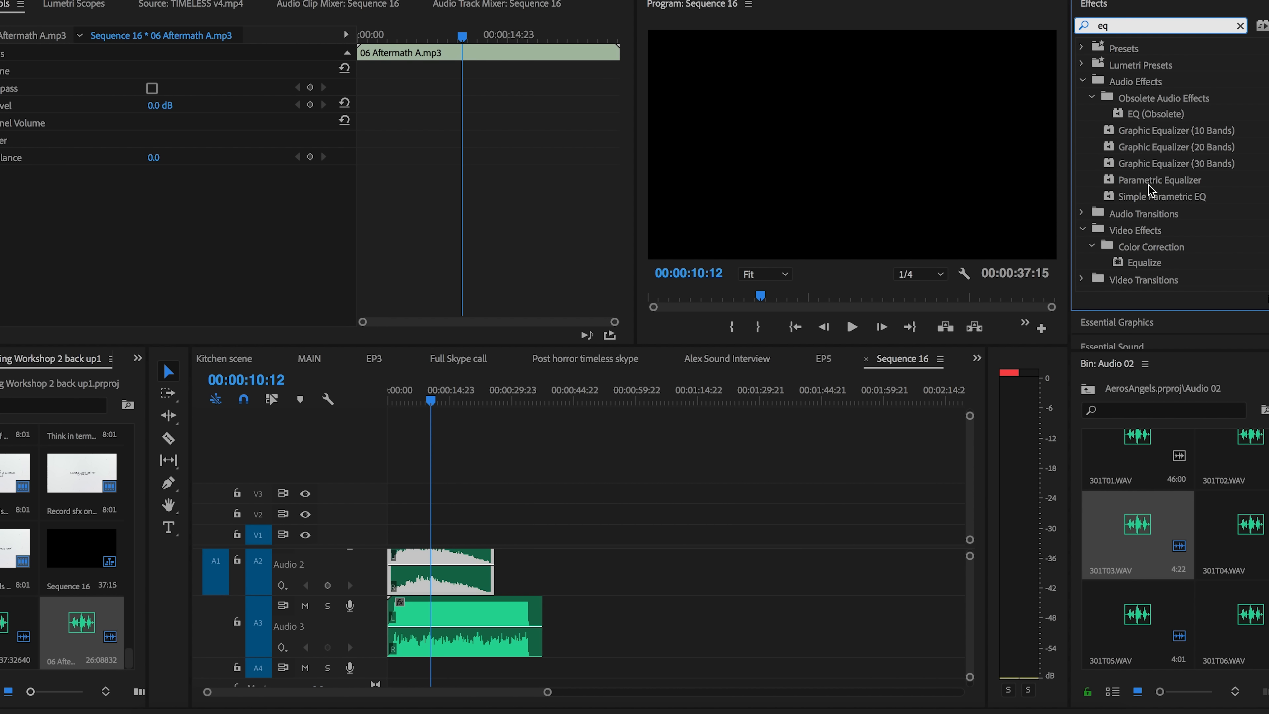
# Step: Apply the Parametric Equalizer to the 06 Aftermath A.mp3 clip on Audio 2 and open its custom setup
pyautogui.click(934, 403)
pyautogui.moveTo(485, 576); pyautogui.dragTo(484, 577)
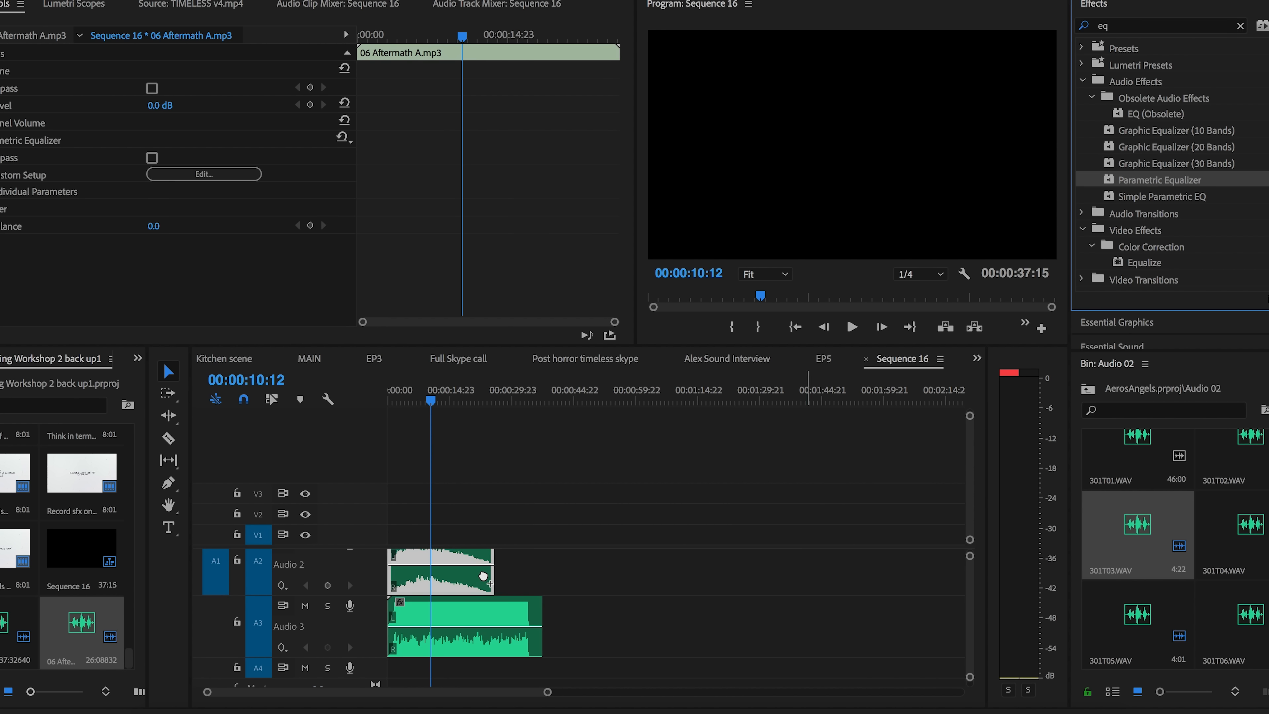
pyautogui.click(204, 174)
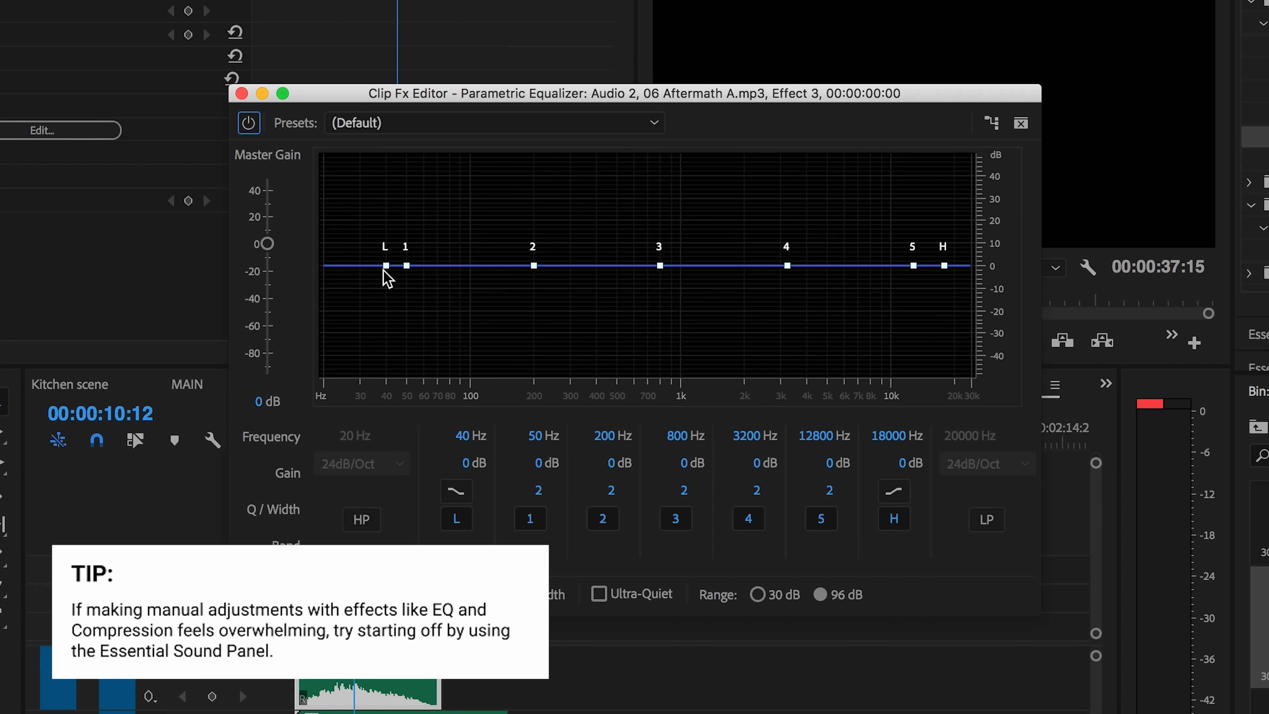
# Step: Lower the equalizer's low shelf band to -48 dB at about 98 Hz with its slope option switched, and play the clip
pyautogui.moveTo(386, 270); pyautogui.dragTo(473, 417)
pyautogui.click(464, 492)
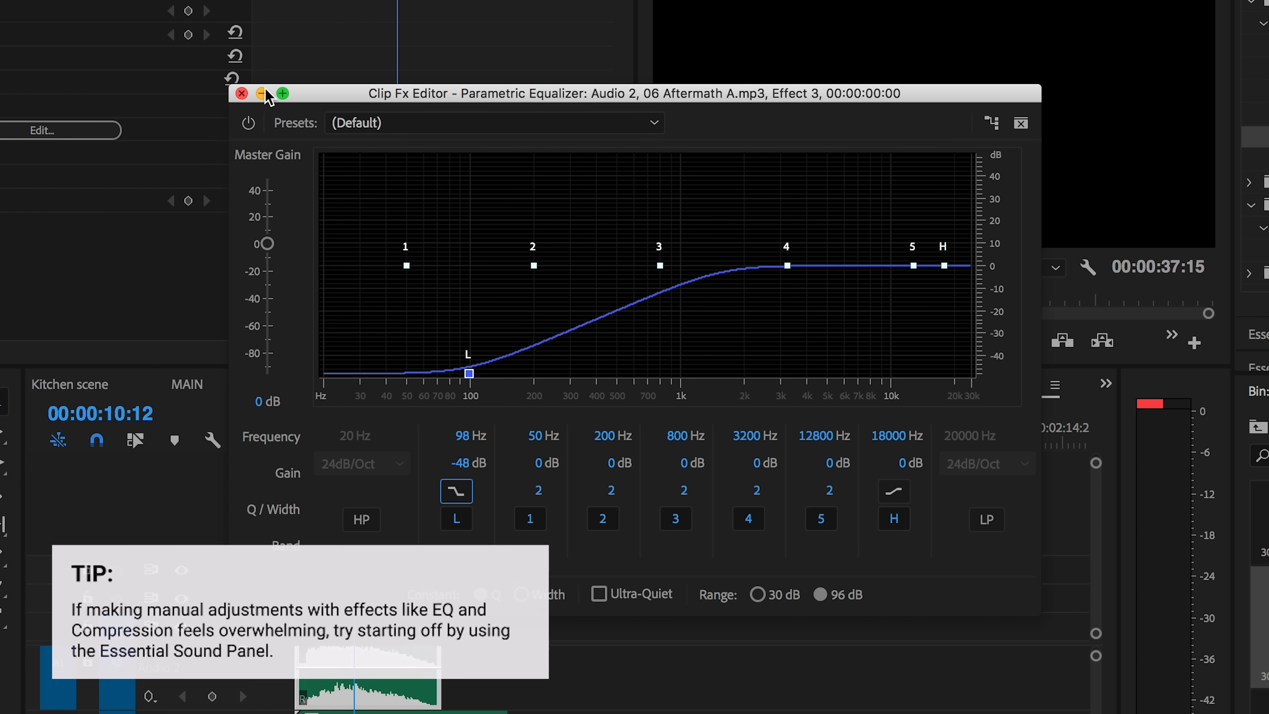
pyautogui.click(241, 94)
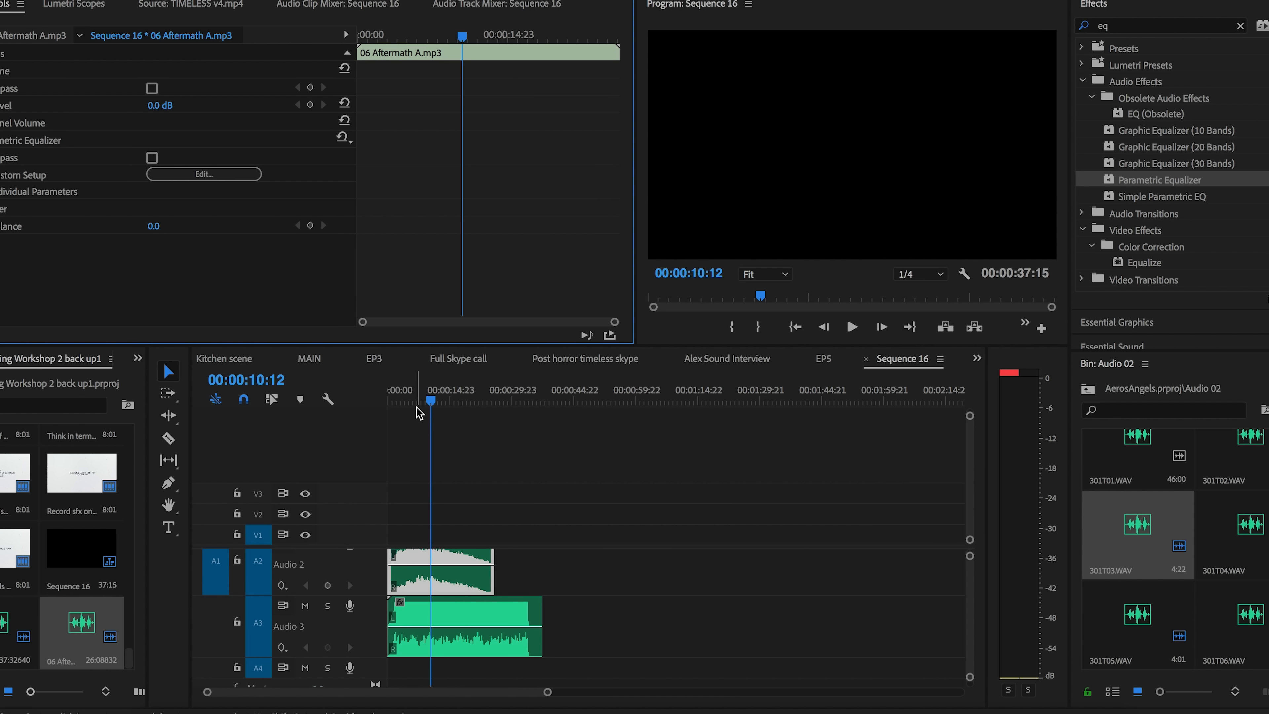
pyautogui.press('space')
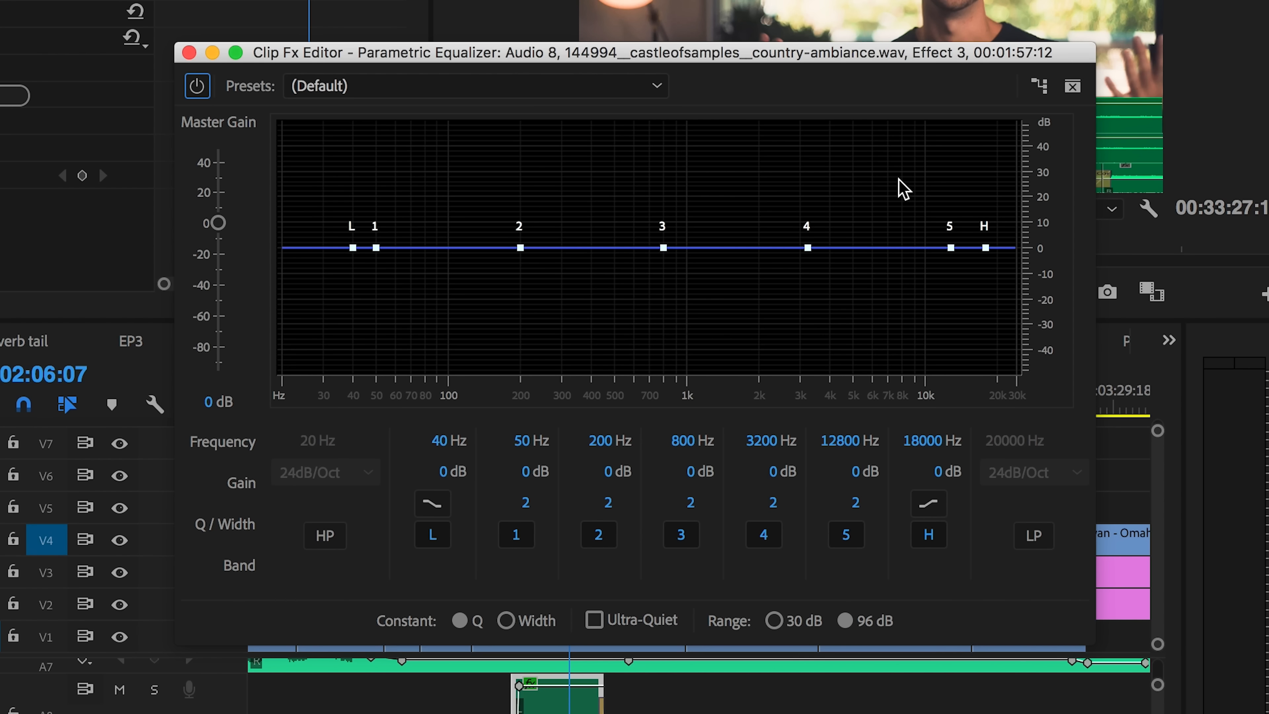
# Step: Cut the high frequencies of the country-ambiance clip by lowering the Parametric Equalizer's high shelf band and switching its slope option
pyautogui.moveTo(986, 250); pyautogui.dragTo(905, 415)
pyautogui.click(921, 502)
pyautogui.moveTo(900, 361); pyautogui.dragTo(988, 375)
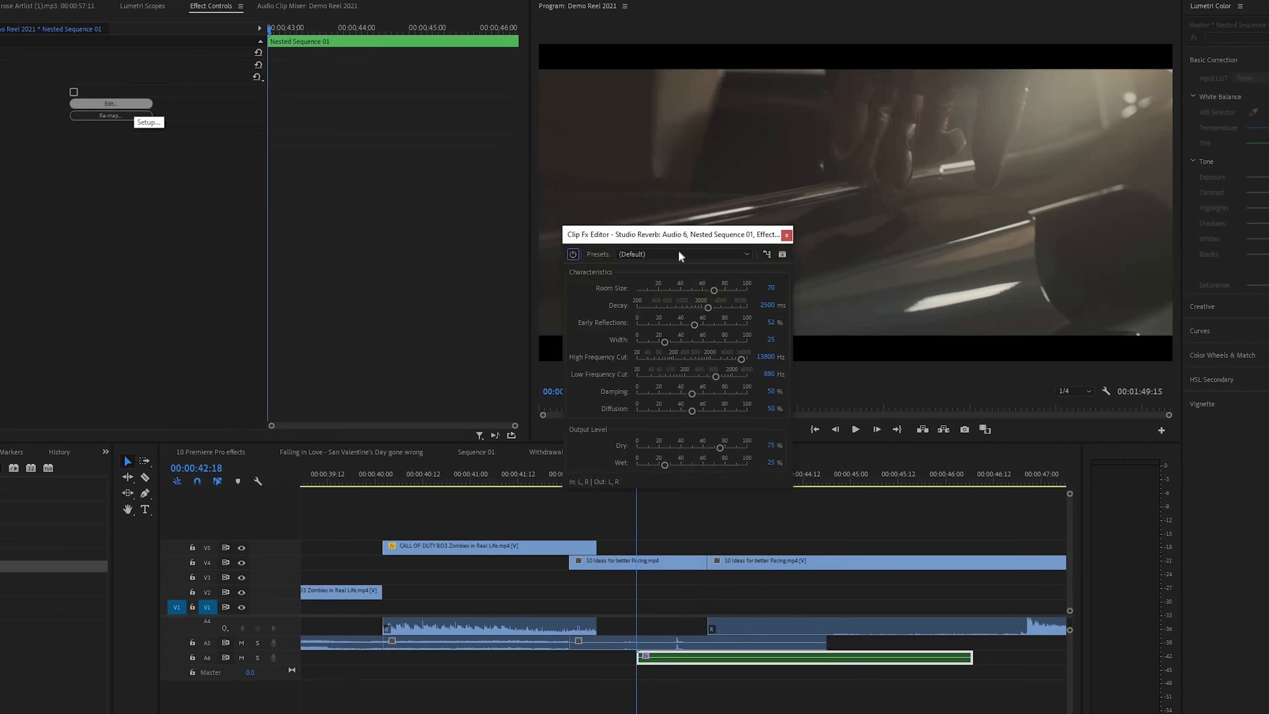
# Step: Search the effects for "rev", apply Studio Reverb to the ambience clip on Audio 8 and choose the Room Ambience 1 preset
pyautogui.click(678, 240)
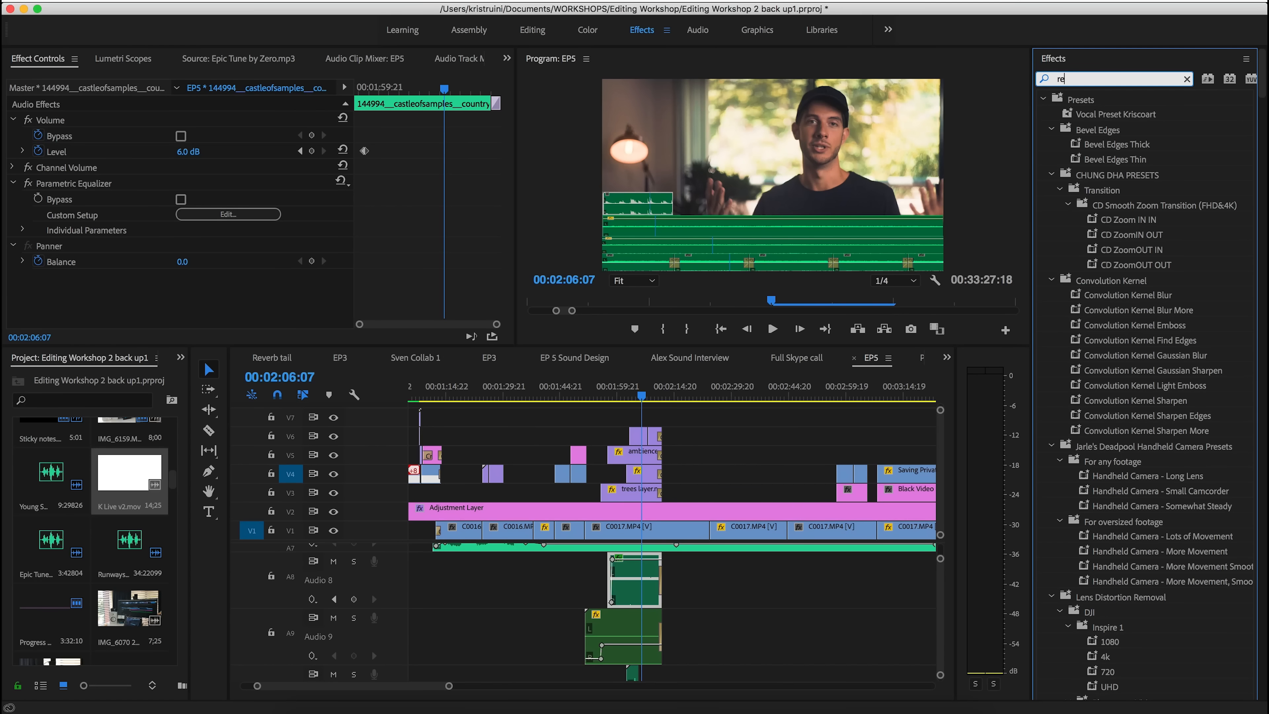
pyautogui.write('v')
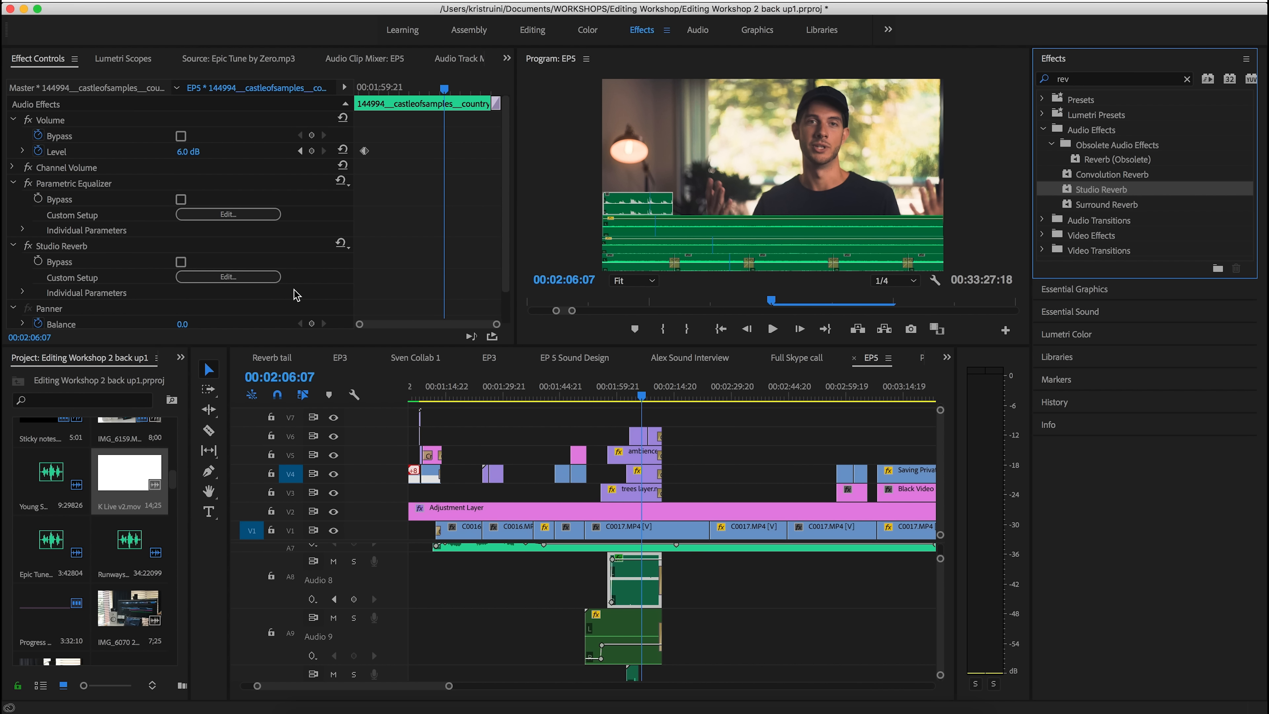
pyautogui.click(253, 277)
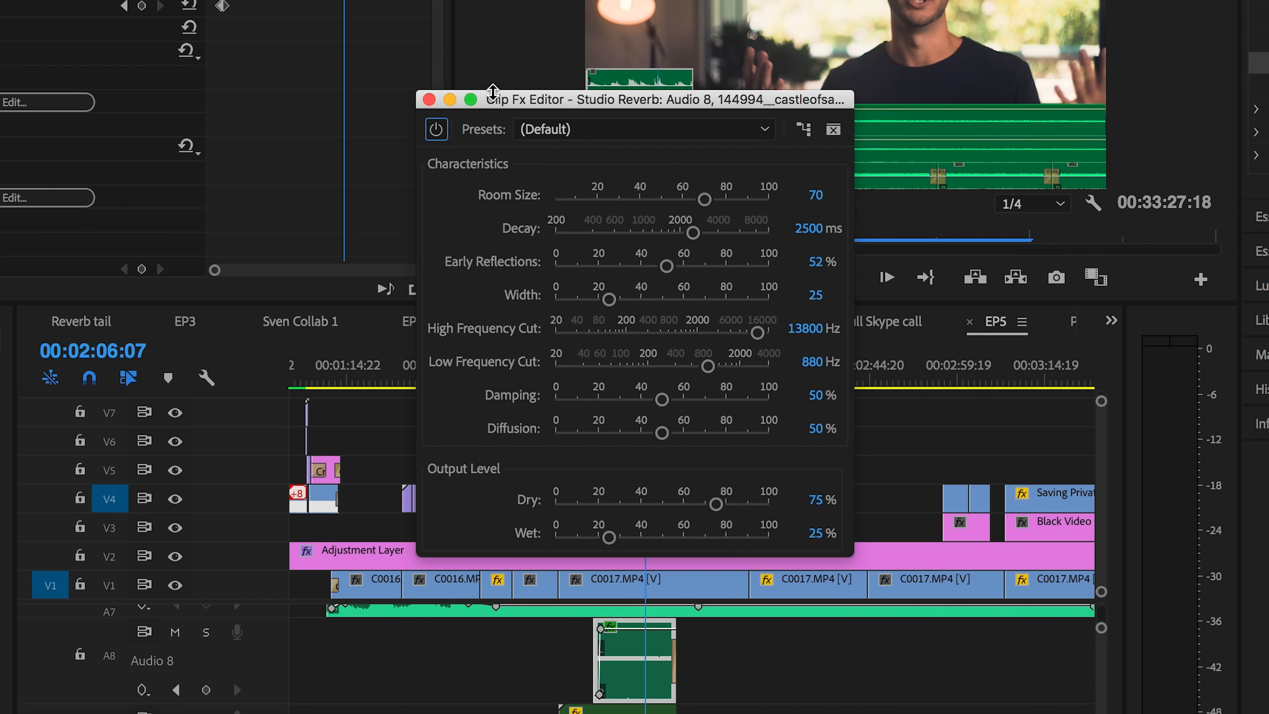
pyautogui.click(563, 131)
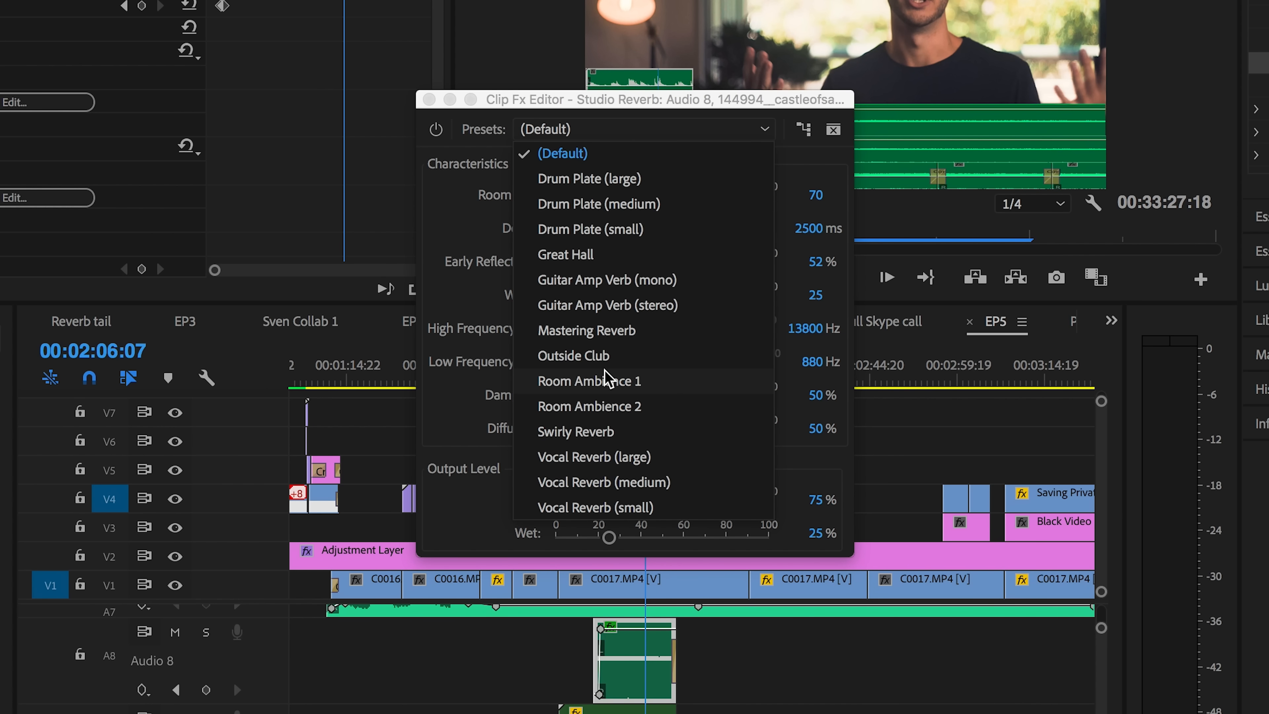
pyautogui.click(608, 381)
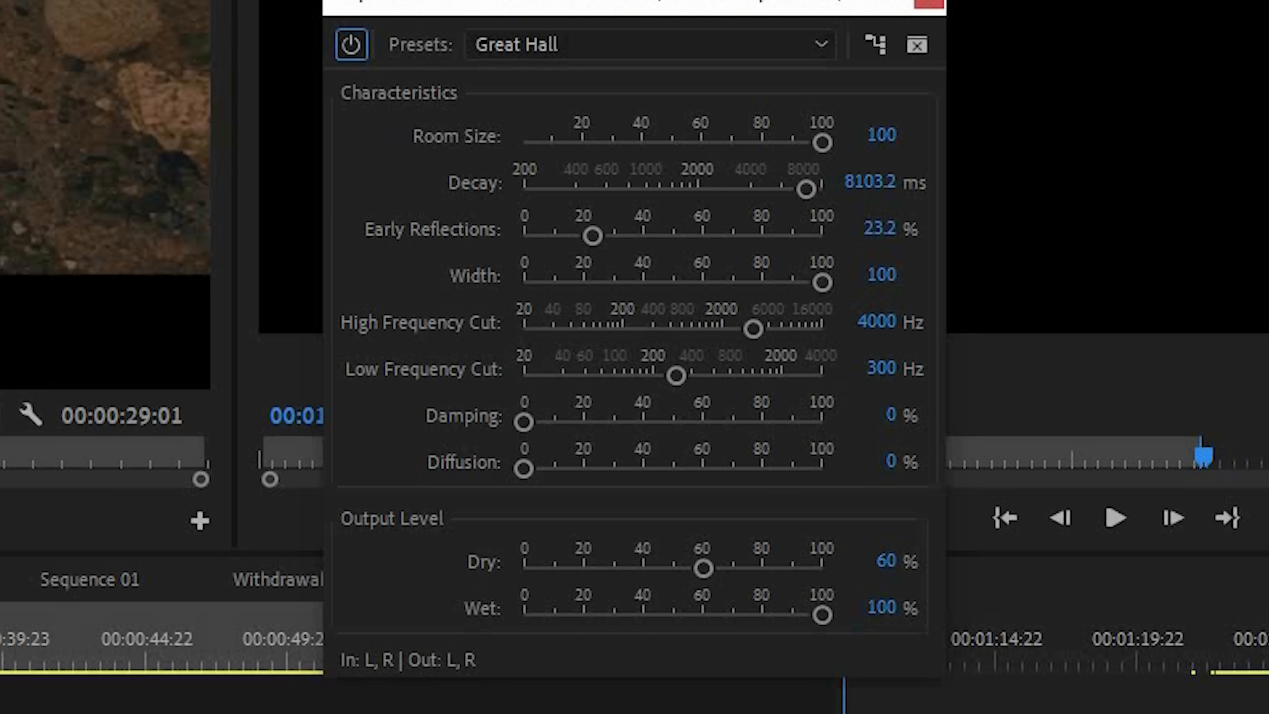
# Step: Rename audio tracks 3 and 4 of the Sync_Color sequence as Dialouge Trk1 and Dialouge Trk2
pyautogui.hotkey('shift', '5')
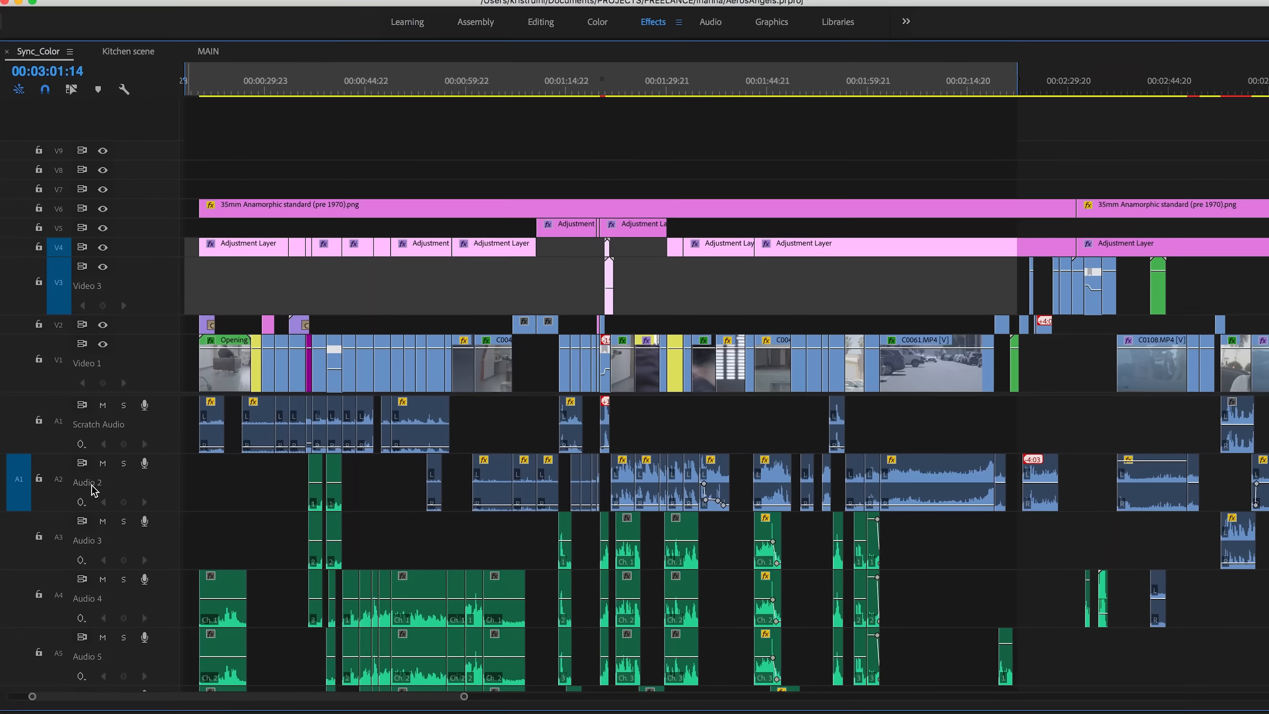
pyautogui.doubleClick(95, 540)
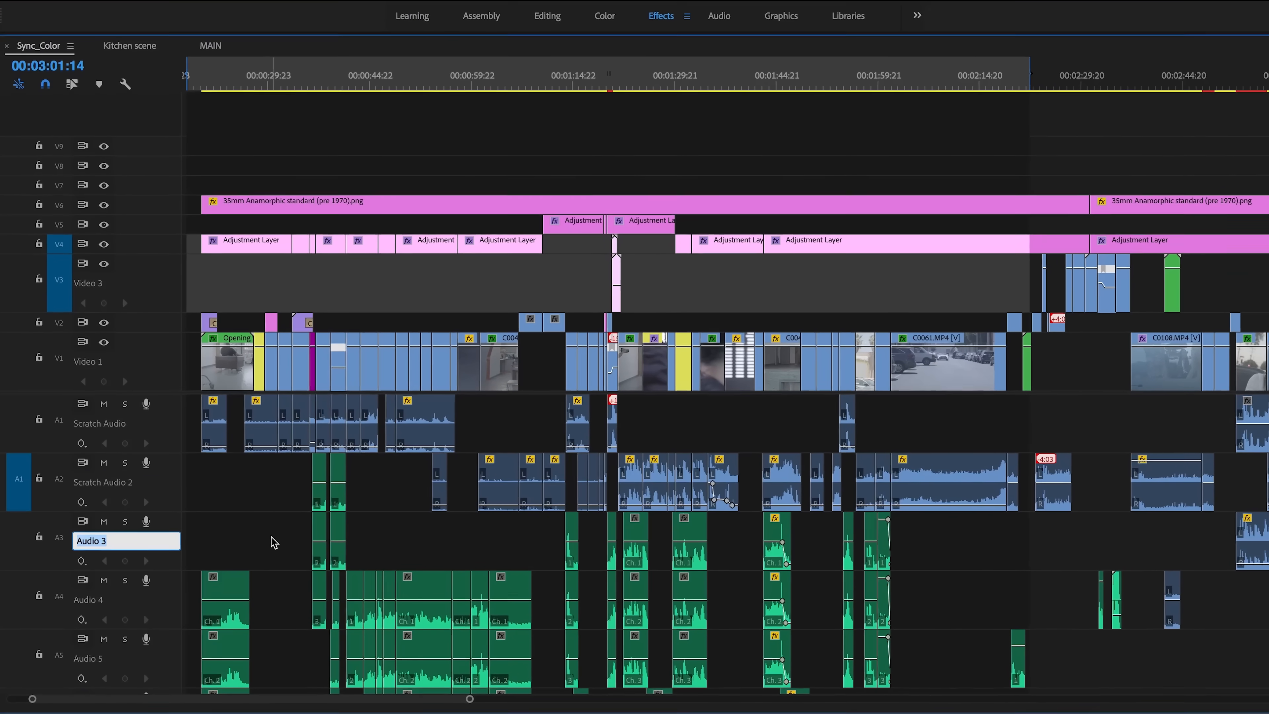
pyautogui.write('Dialouge Trk1')
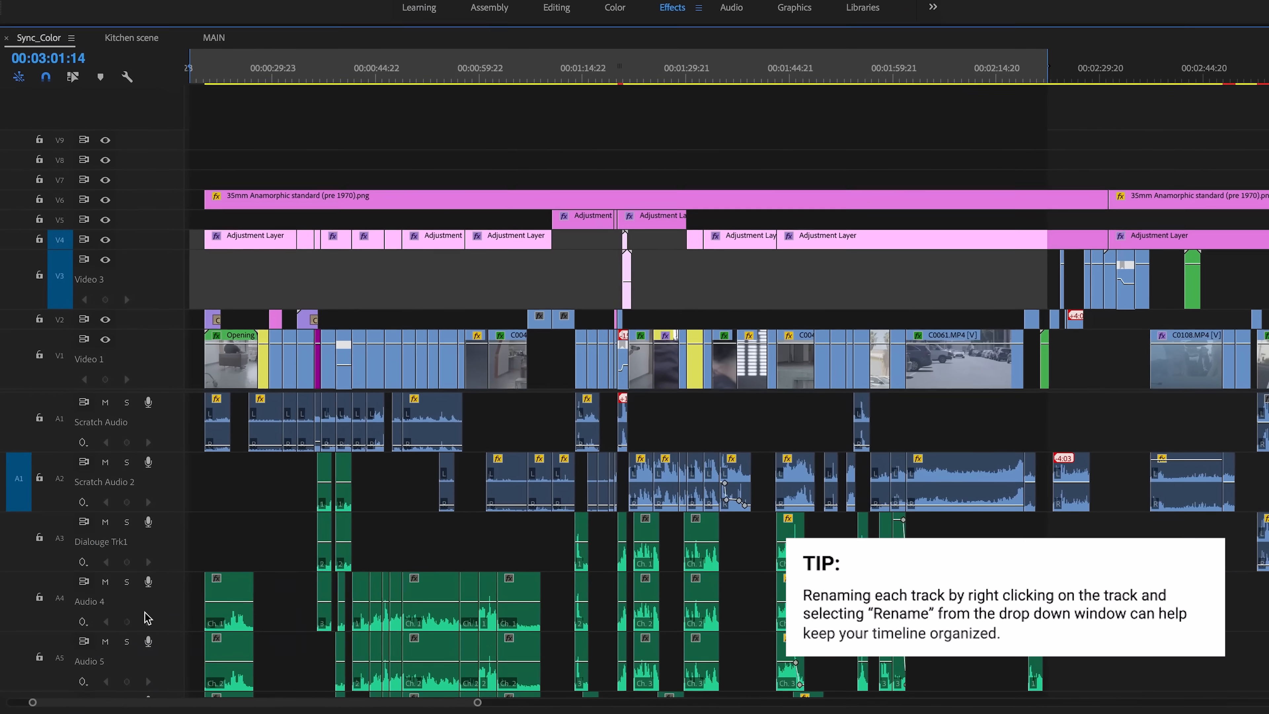
pyautogui.rightClick(88, 540)
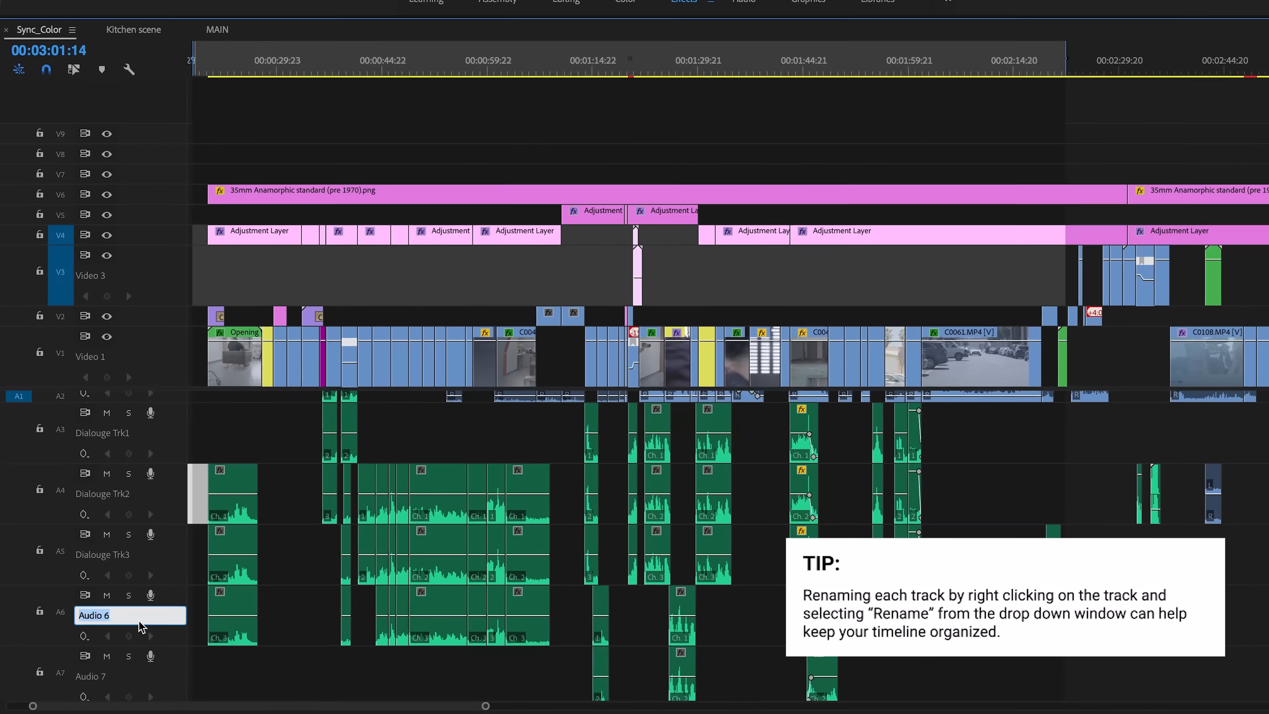
# Step: Rename audio tracks 7 and 8 as Dialouge Trk5 and Dialouge Trk6
pyautogui.scroll(-4, 98, 549)
pyautogui.rightClick(97, 545)
pyautogui.click(116, 555)
pyautogui.write('Dialouge Trk5')
pyautogui.rightClick(100, 603)
pyautogui.click(119, 614)
pyautogui.write('Dialouge Trk6')
pyautogui.press('Return')
# Step: Rename audio track 9 as Foley
pyautogui.scroll(-2, 177, 618)
pyautogui.rightClick(179, 621)
pyautogui.click(126, 551)
pyautogui.write('Foley')
pyautogui.press('Return')
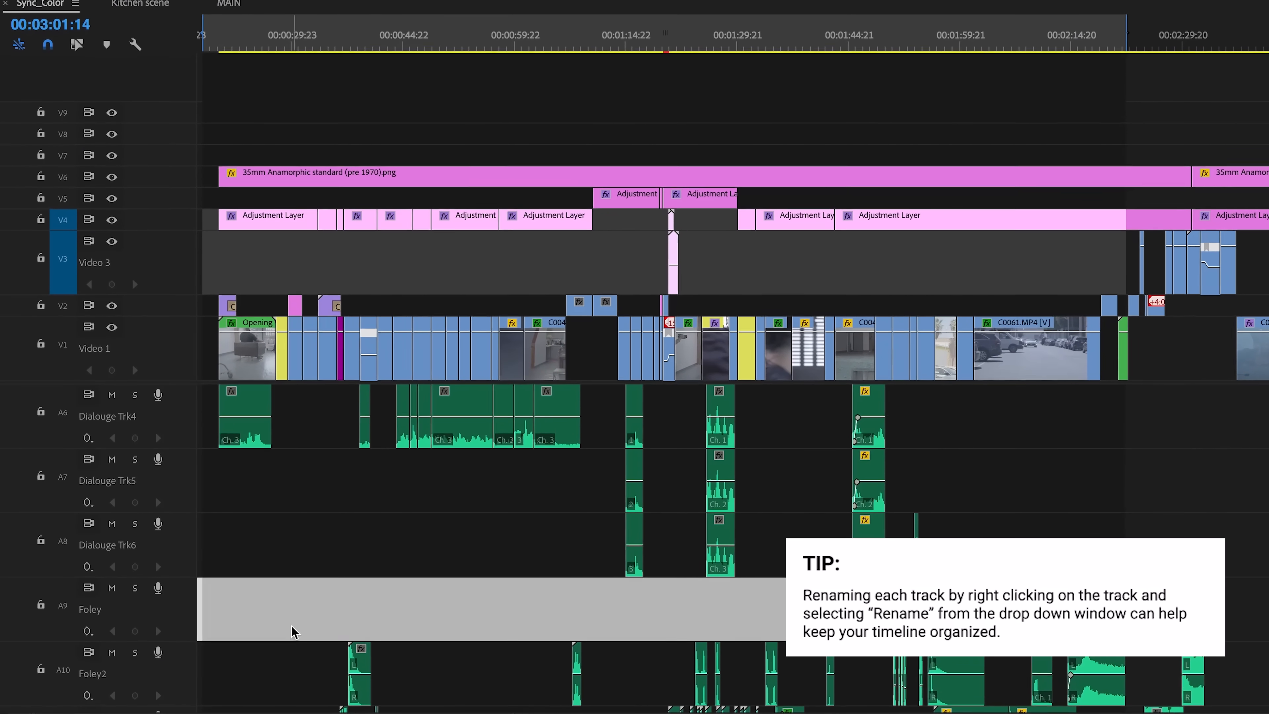
# Step: Rename audio tracks 11 and 12 as Punches and Punch swishes
pyautogui.scroll(-2, 292, 631)
pyautogui.rightClick(115, 599)
pyautogui.click(141, 611)
pyautogui.write('Punches')
pyautogui.rightClick(99, 542)
pyautogui.click(142, 556)
pyautogui.write('Punch swishes')
pyautogui.press('Return')
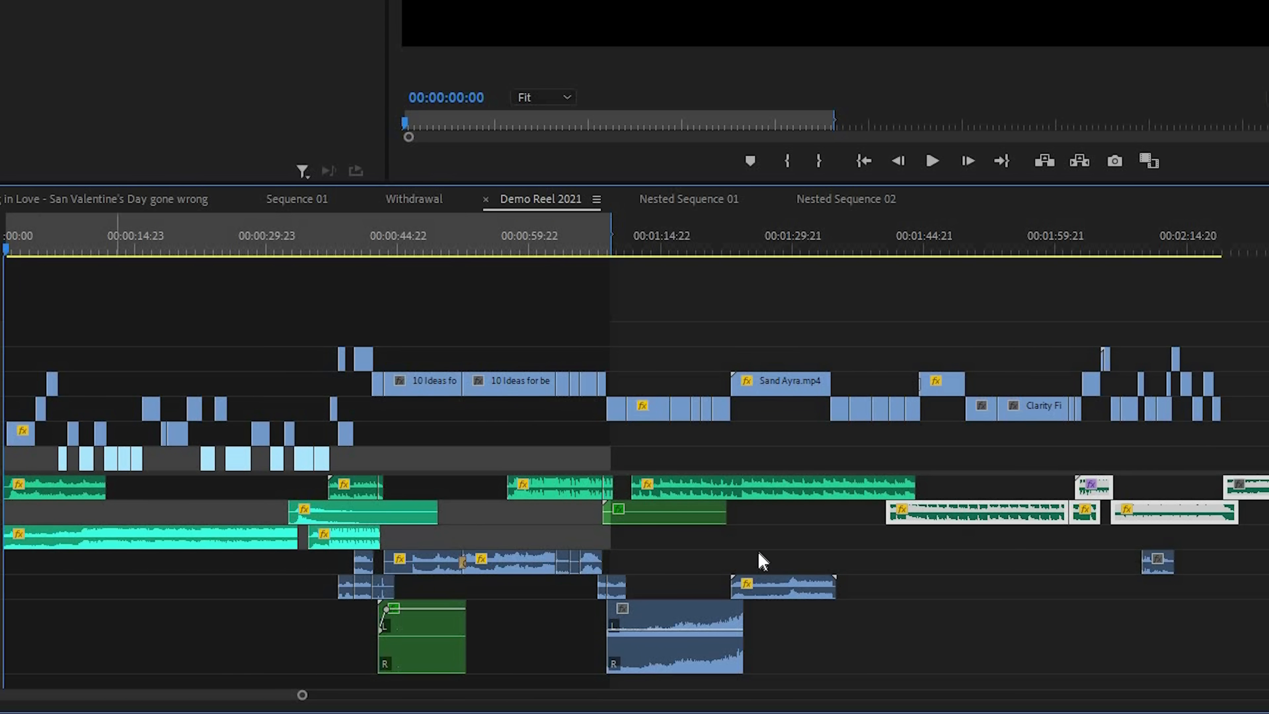
# Step: Assign the Violet label colour to all clips on the first three audio tracks of the Demo Reel 2021 sequence
pyautogui.hscroll(5, 1226, 505)
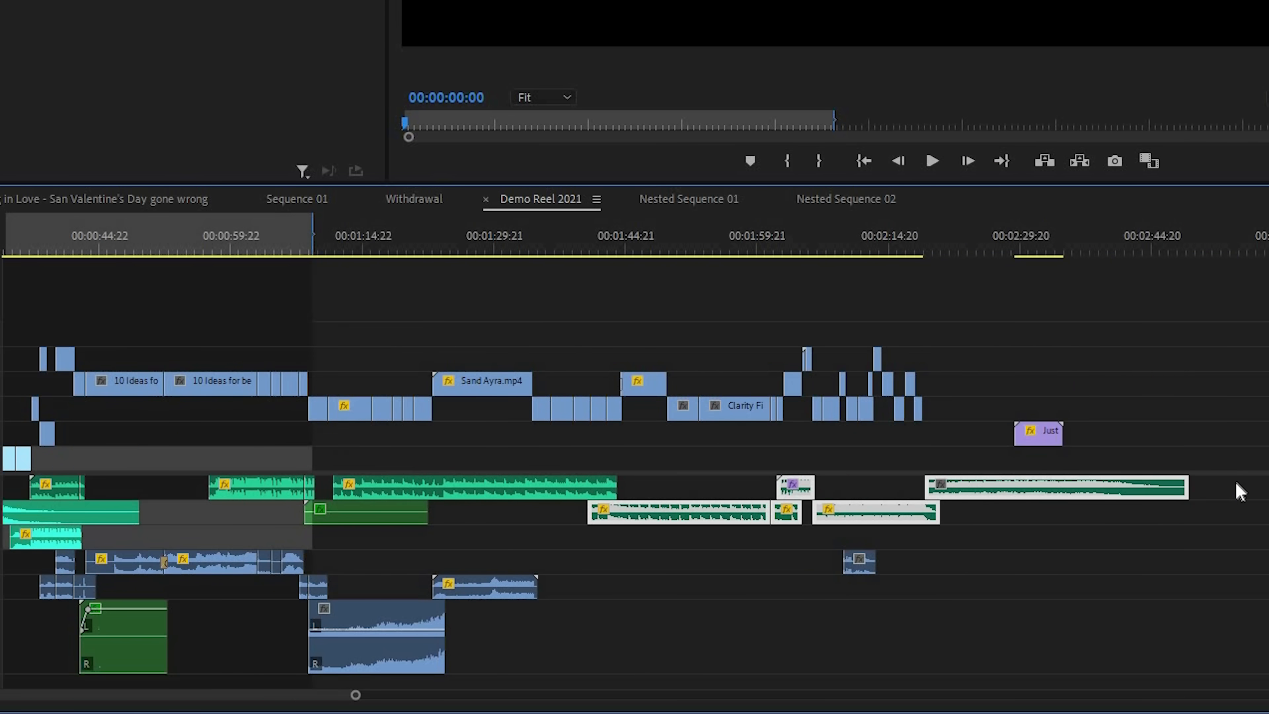
pyautogui.moveTo(1233, 484); pyautogui.dragTo(114, 538)
pyautogui.rightClick(113, 538)
pyautogui.moveTo(394, 275)
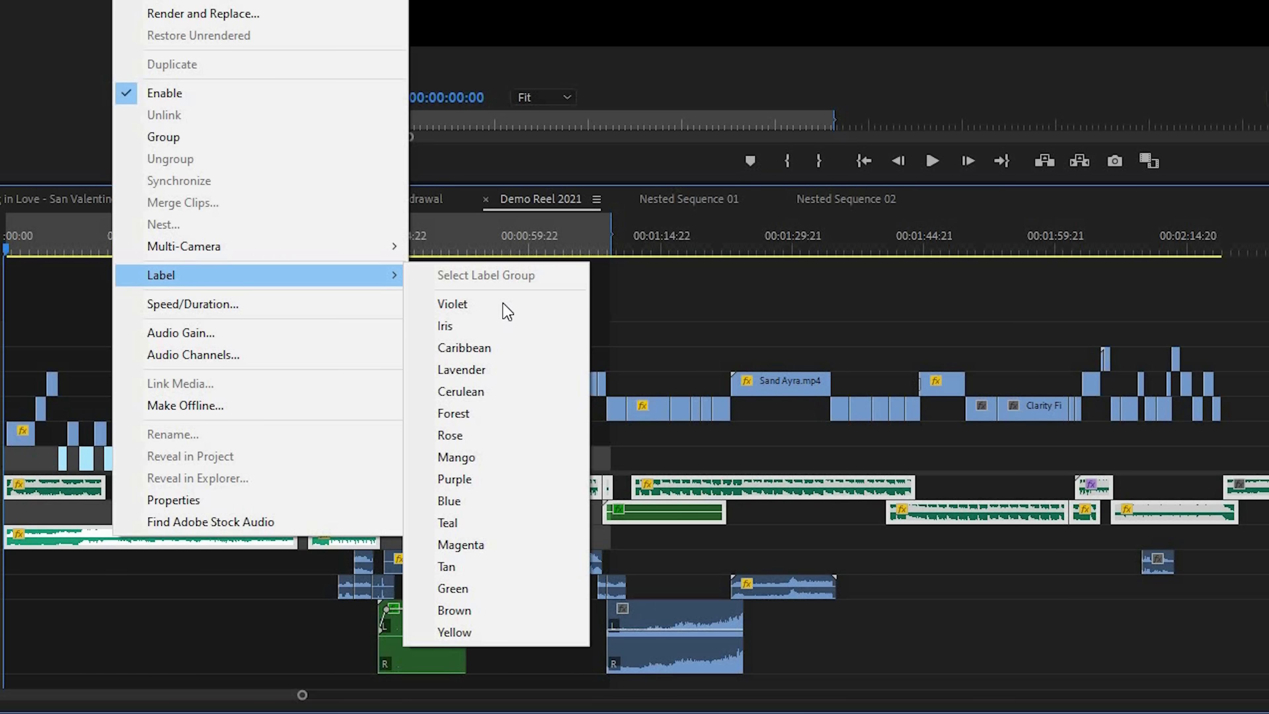
pyautogui.click(493, 301)
pyautogui.click(216, 621)
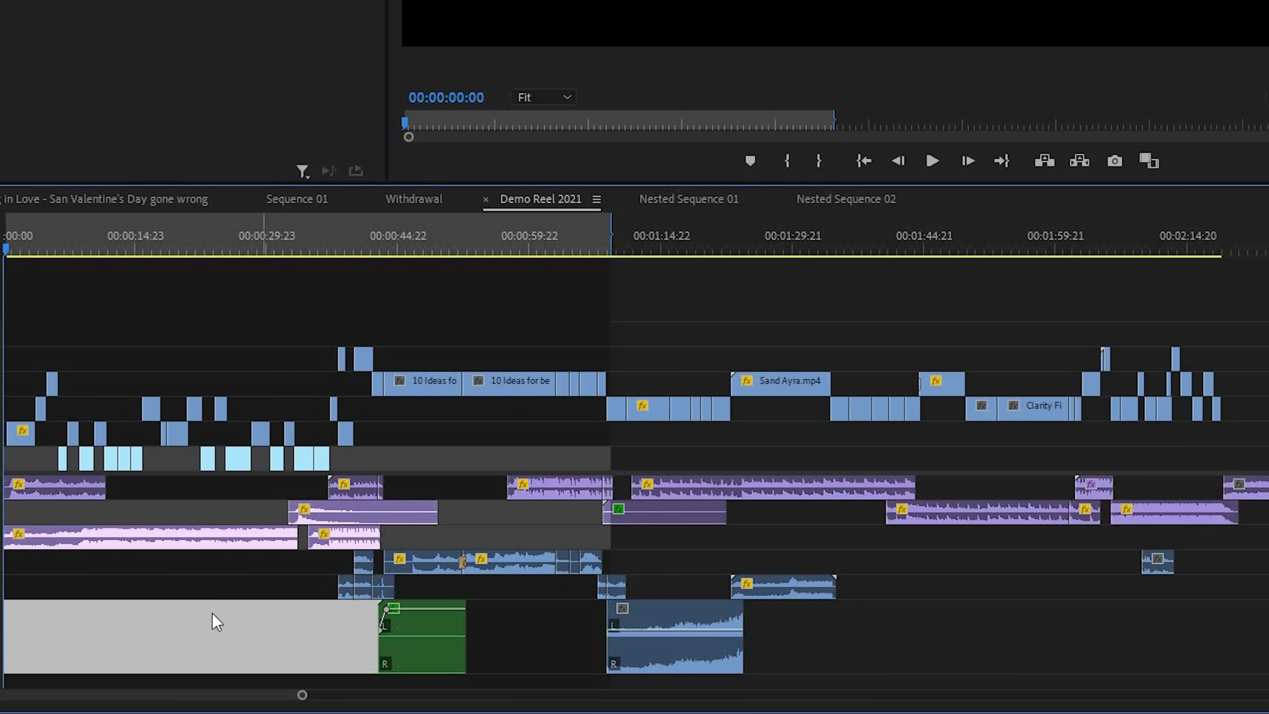
# Step: Select the neighbouring blue and green clips on the three audio tracks below the violet-labelled ones
pyautogui.moveTo(321, 560); pyautogui.dragTo(432, 575)
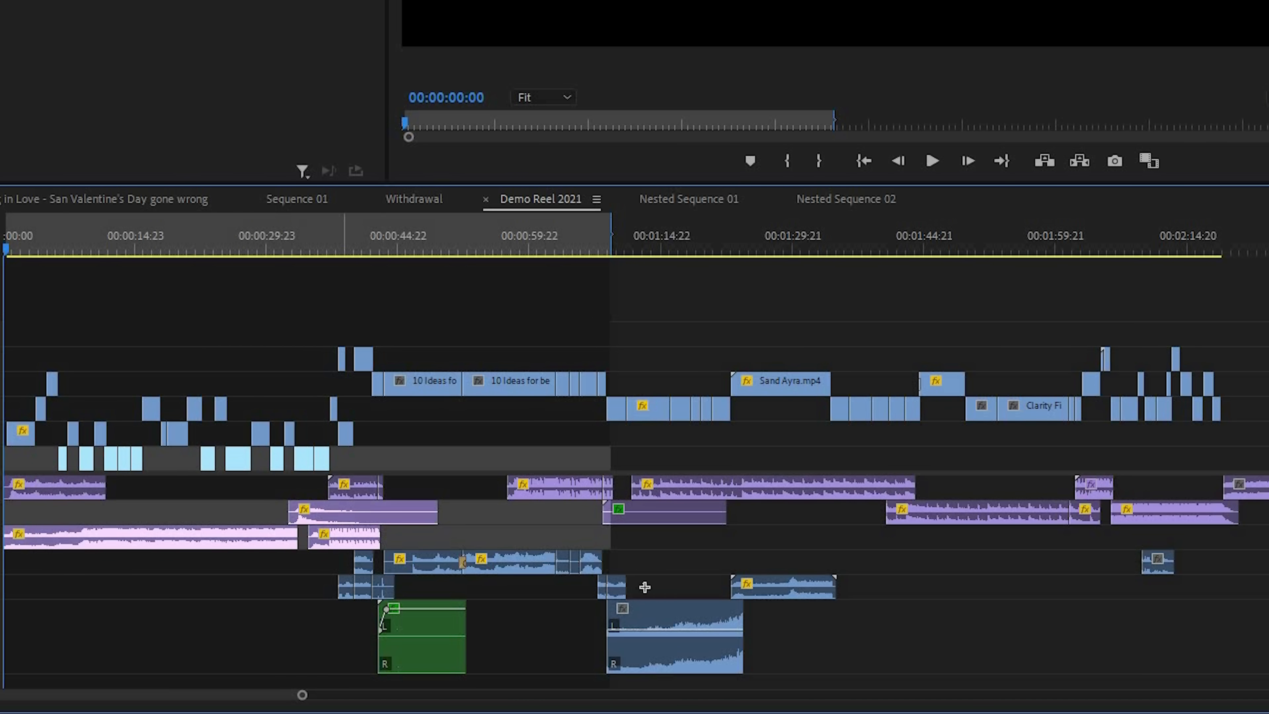
pyautogui.moveTo(754, 636); pyautogui.dragTo(661, 566)
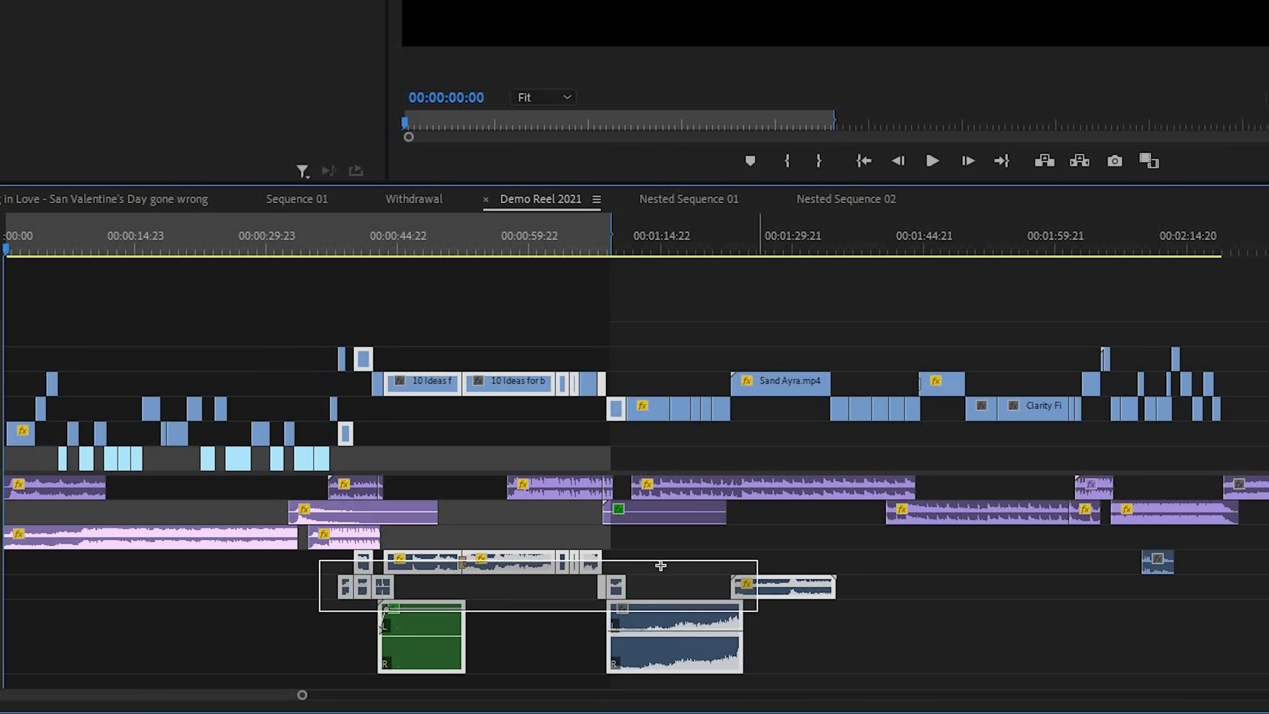
pyautogui.moveTo(746, 616); pyautogui.dragTo(660, 566)
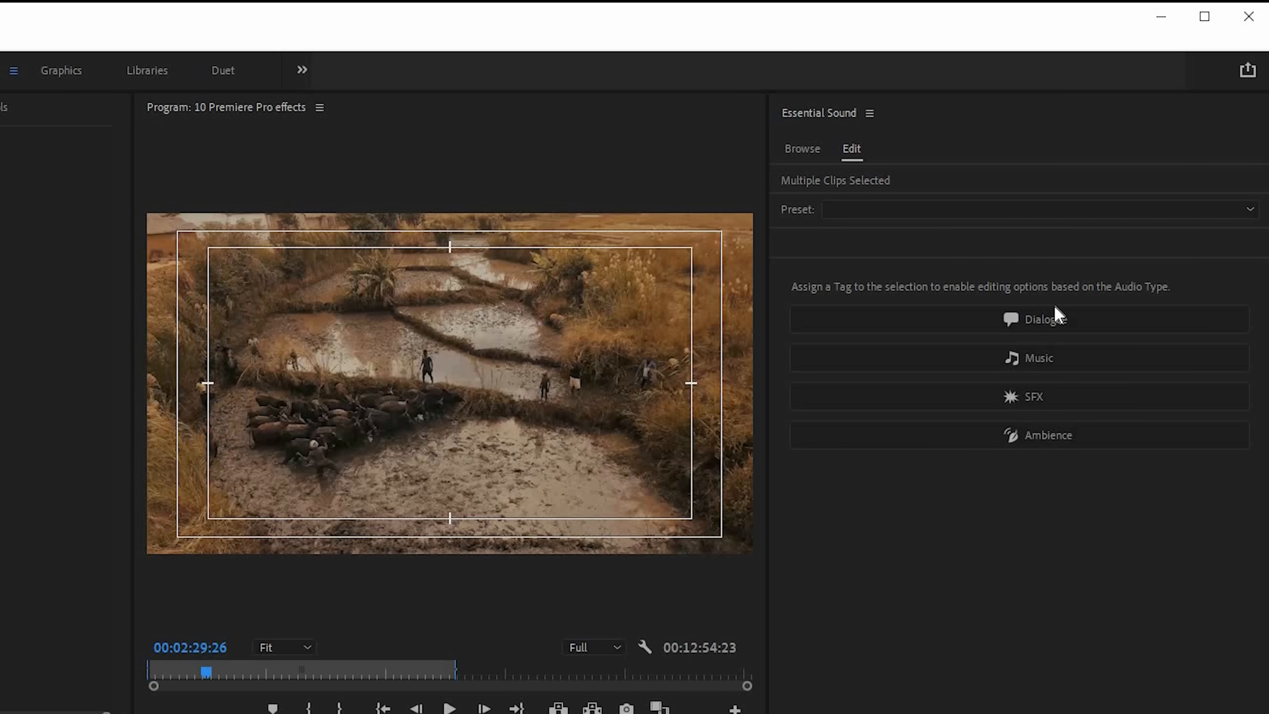
# Step: Tag the selected clips as Dialogue in Essential Sound and expand the Loudness and Repair settings
pyautogui.click(1054, 319)
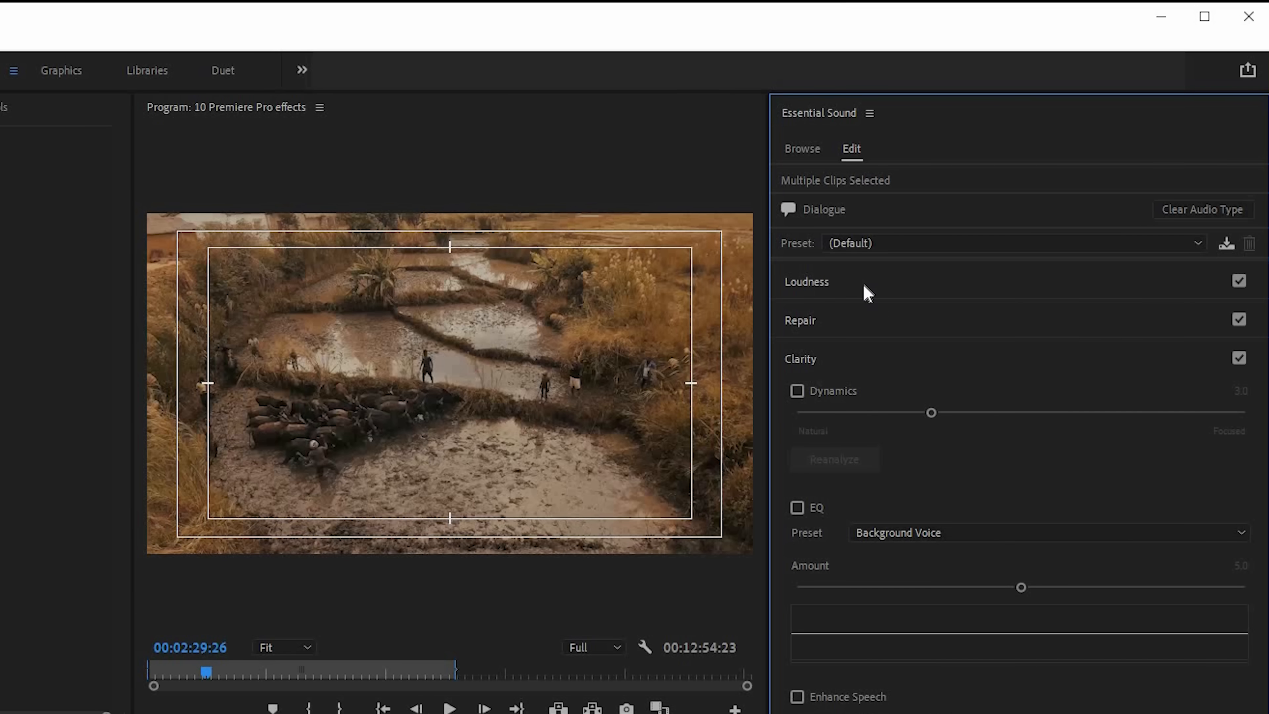
pyautogui.click(868, 294)
pyautogui.click(805, 389)
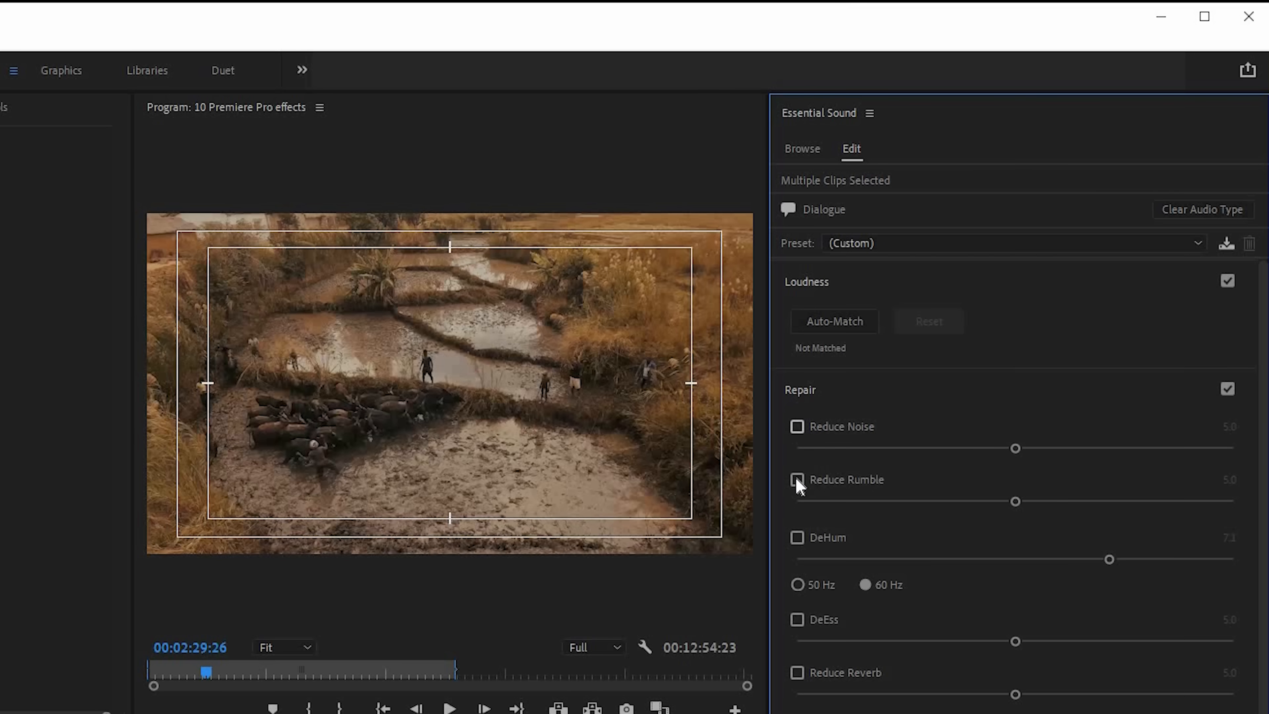